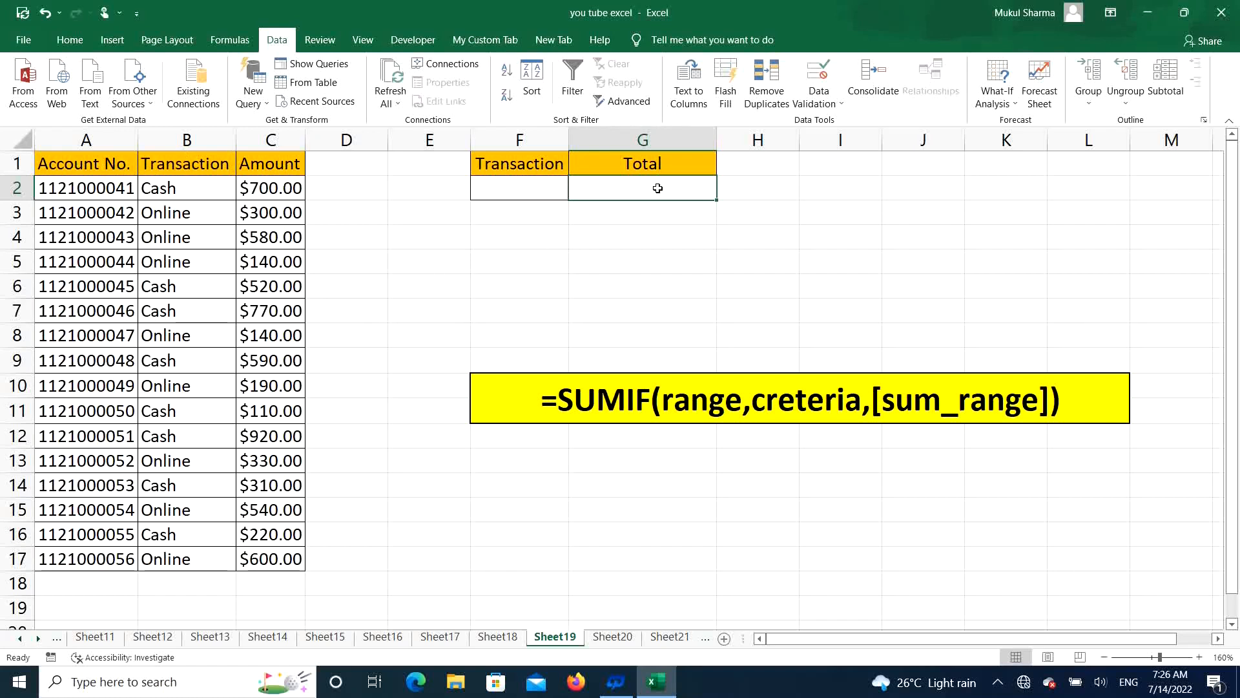
{"action": "left_click", "coordinate": [510, 189]}
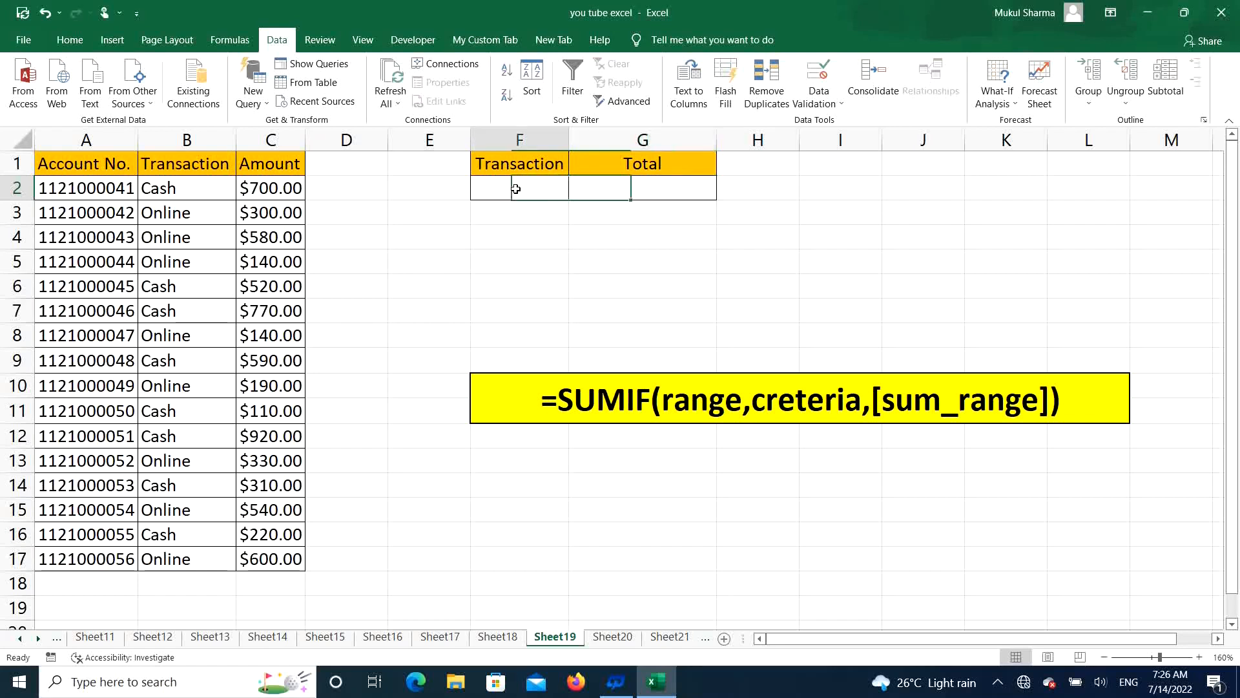
{"action": "left_click", "coordinate": [644, 187]}
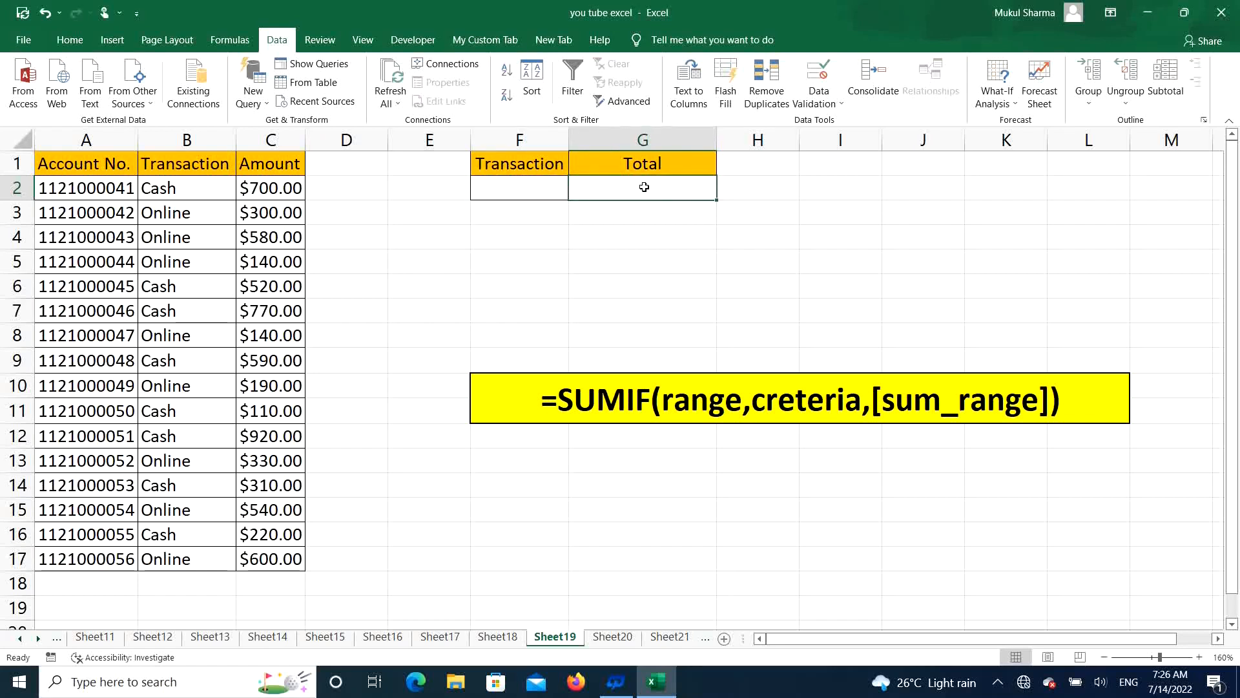
{"action": "left_click", "coordinate": [528, 184]}
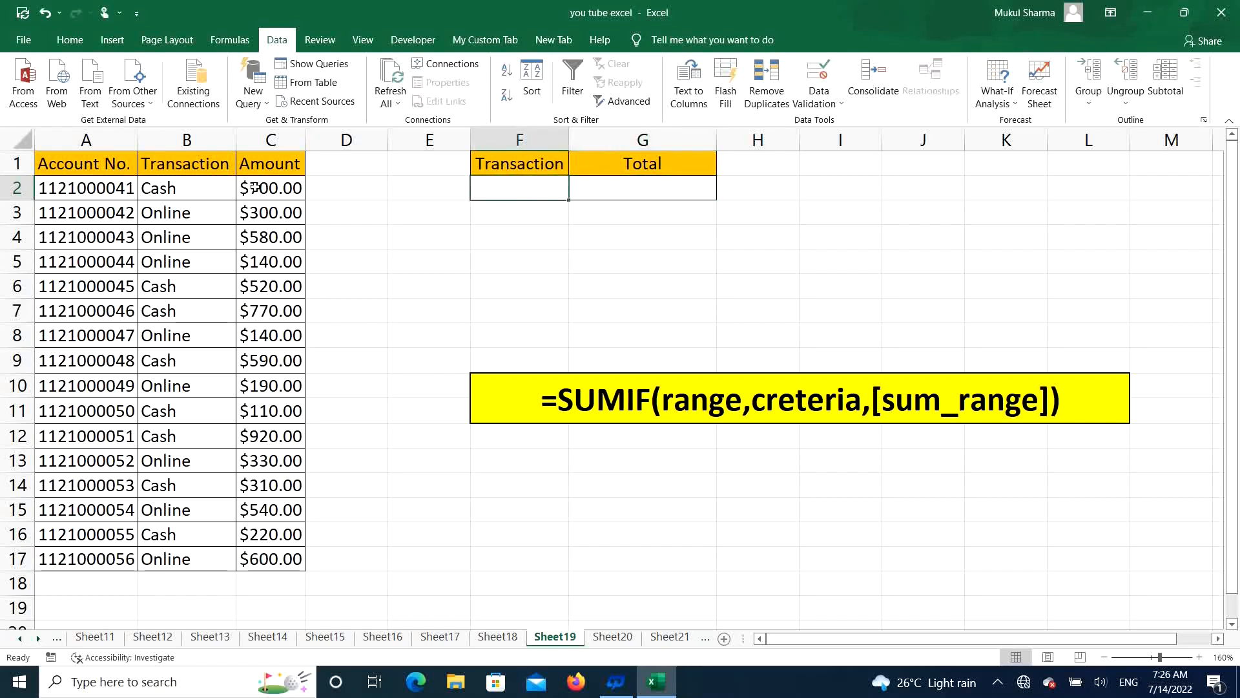
{"action": "left_click", "coordinate": [636, 189]}
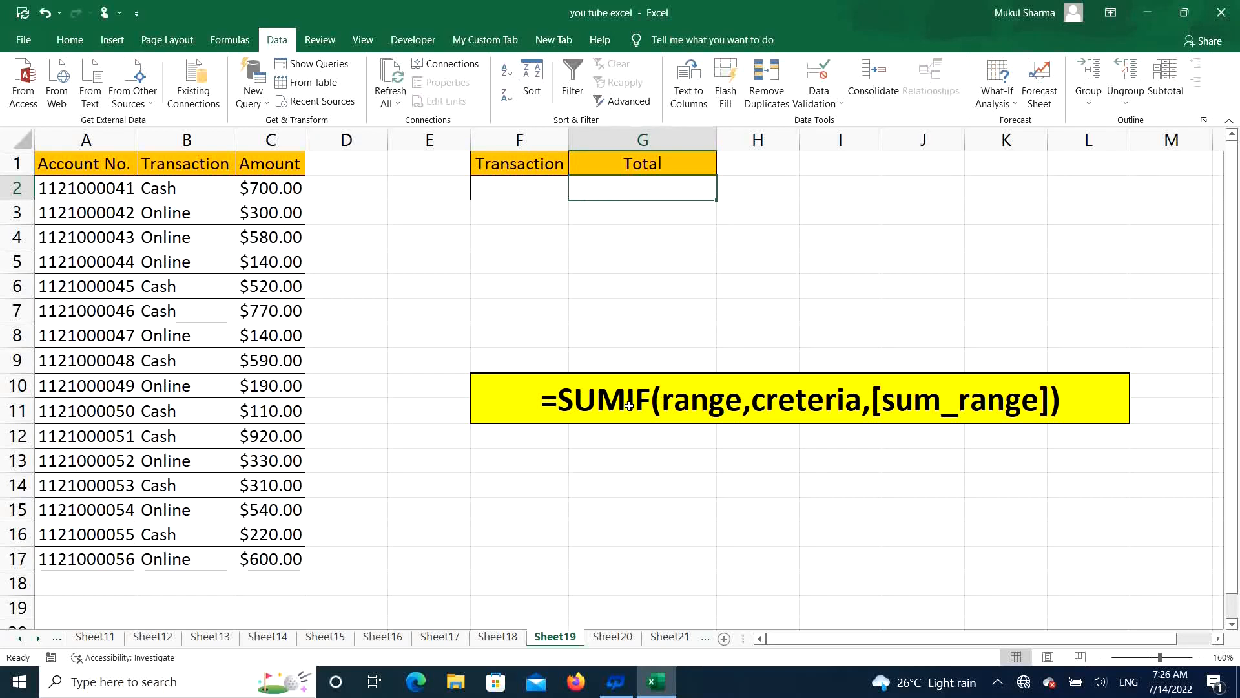
Step: Add a list data validation to cell F2 with source =$B$2:$B$3, and choose Cash from its dropdown
{"action": "left_click", "coordinate": [528, 186]}
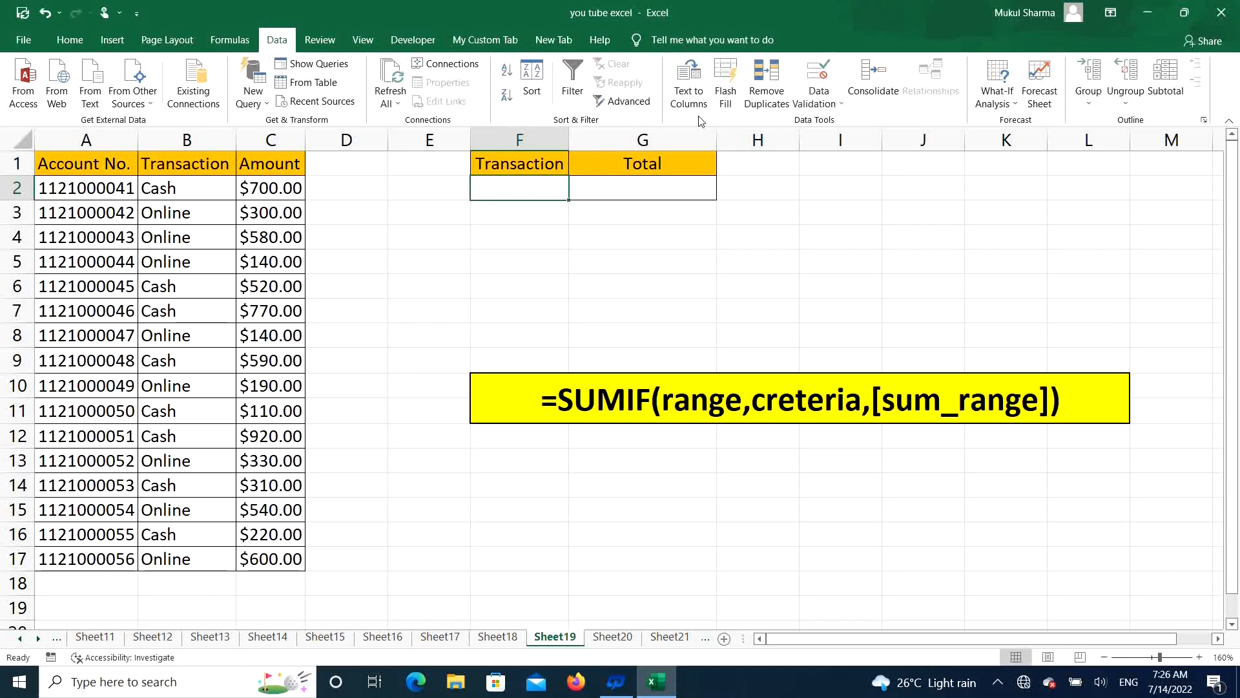
{"action": "left_click", "coordinate": [828, 99]}
{"action": "left_click", "coordinate": [825, 122]}
{"action": "left_click", "coordinate": [628, 105]}
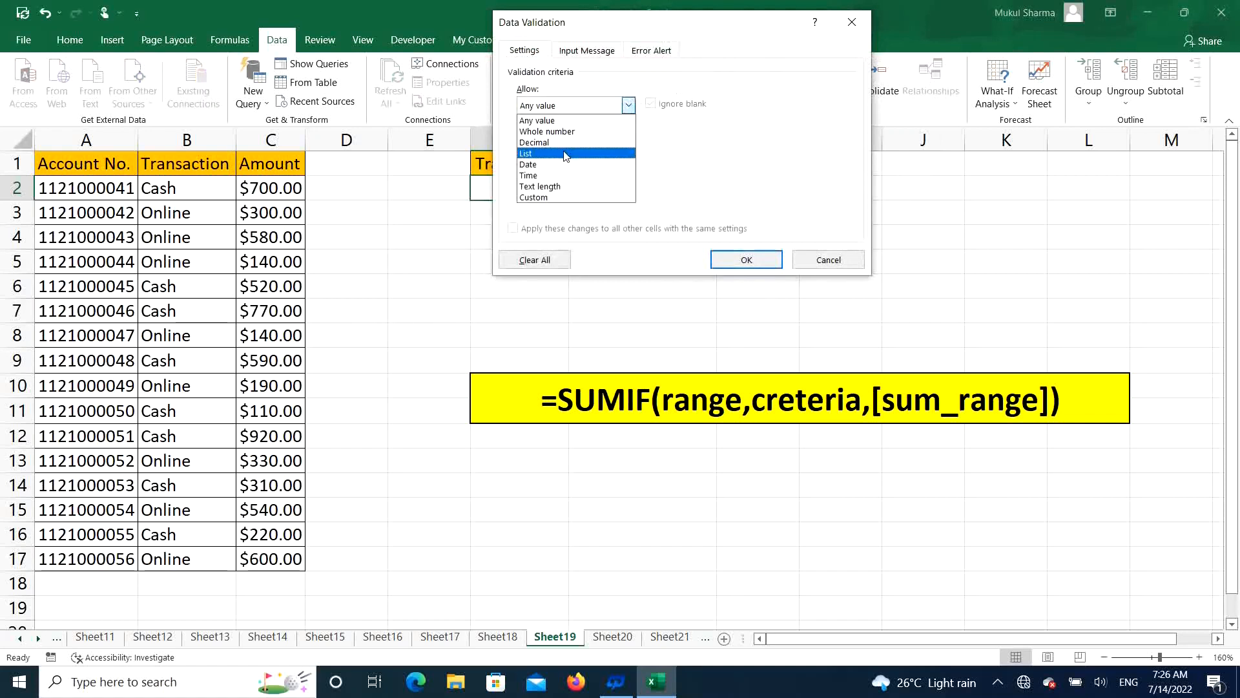
{"action": "left_click", "coordinate": [564, 154]}
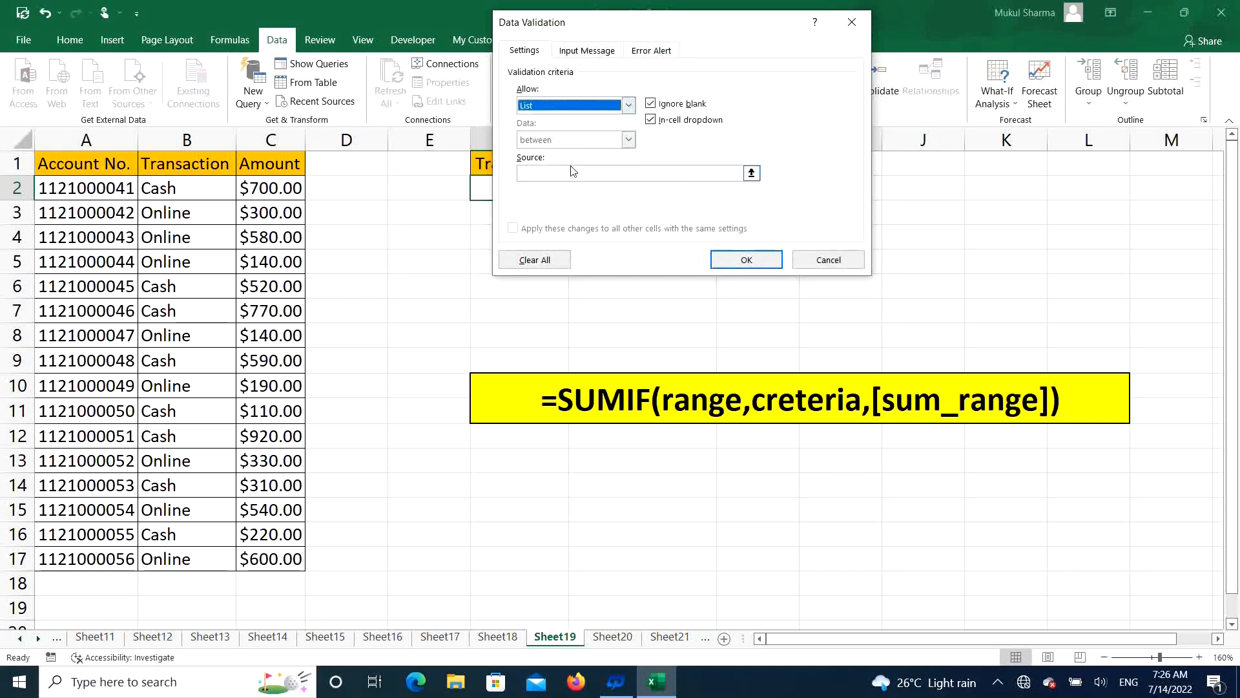
{"action": "left_click", "coordinate": [574, 173]}
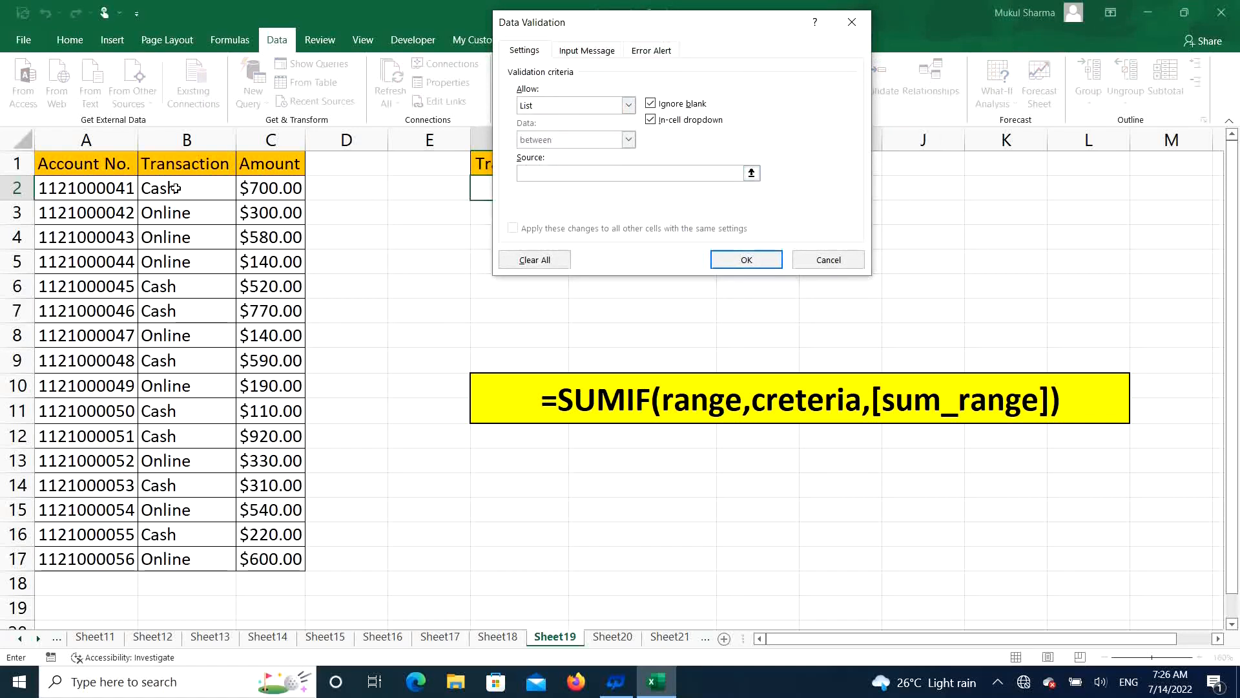
{"action": "left_click_drag", "start_coordinate": [176, 188], "coordinate": [181, 215]}
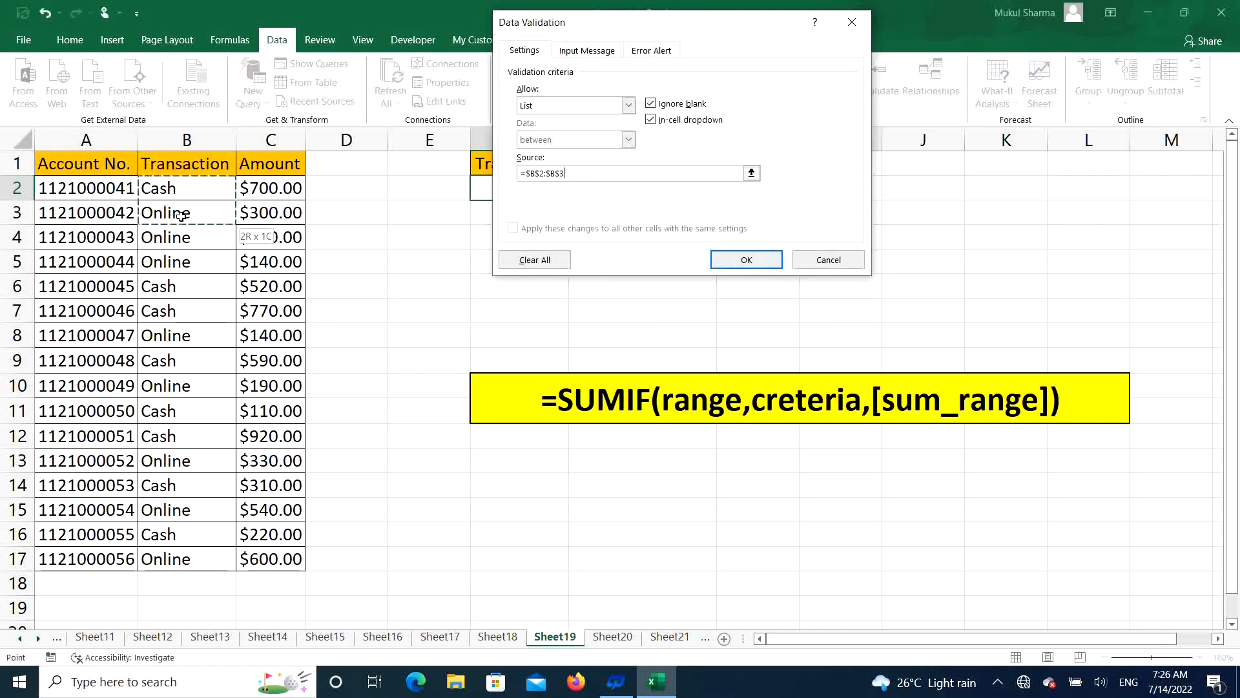
{"action": "key", "text": "Return"}
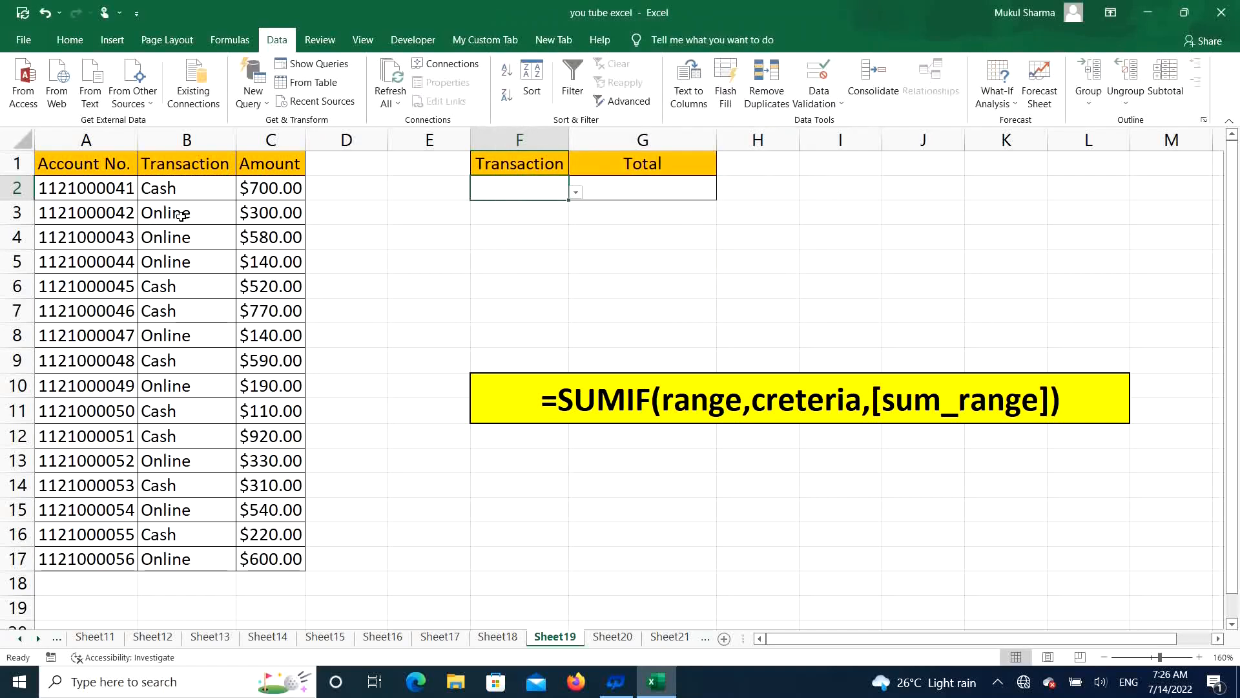
{"action": "left_click", "coordinate": [576, 193]}
{"action": "left_click", "coordinate": [452, 214]}
Step: Enter the formula =SUMIF(B2:B17,F2,C2:C17) in cell G2 to total the amounts for the chosen transaction type
{"action": "left_click", "coordinate": [650, 189]}
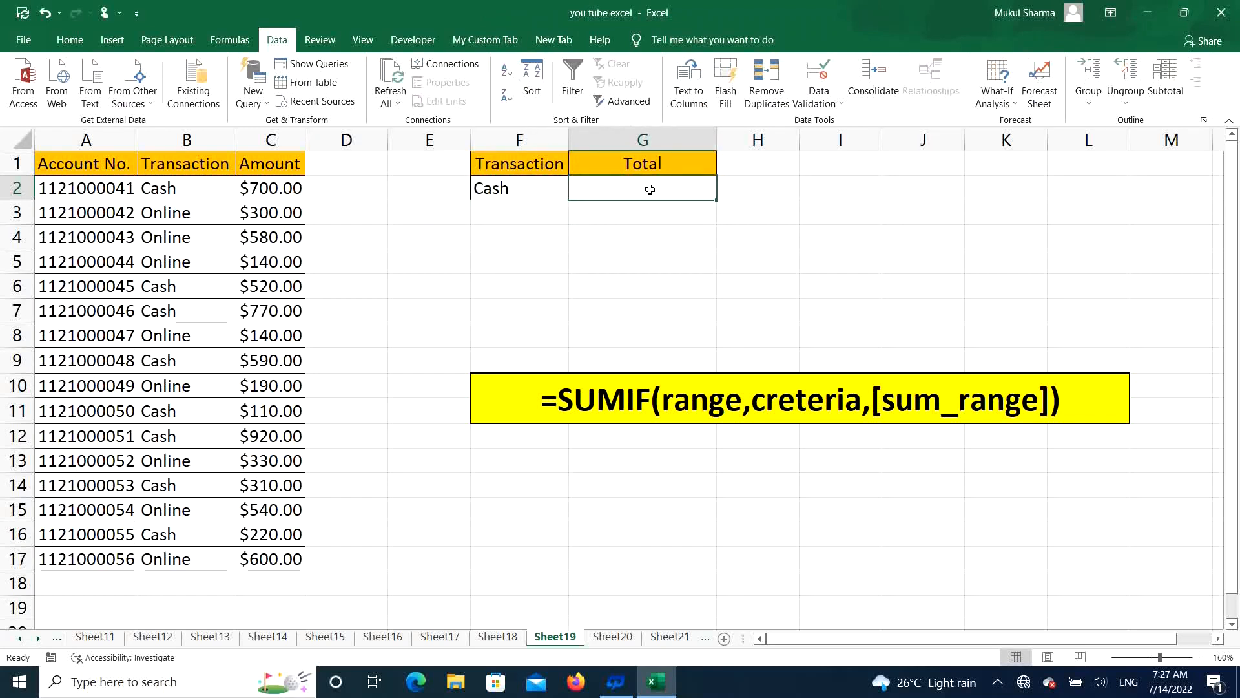
{"action": "type", "text": "=s"}
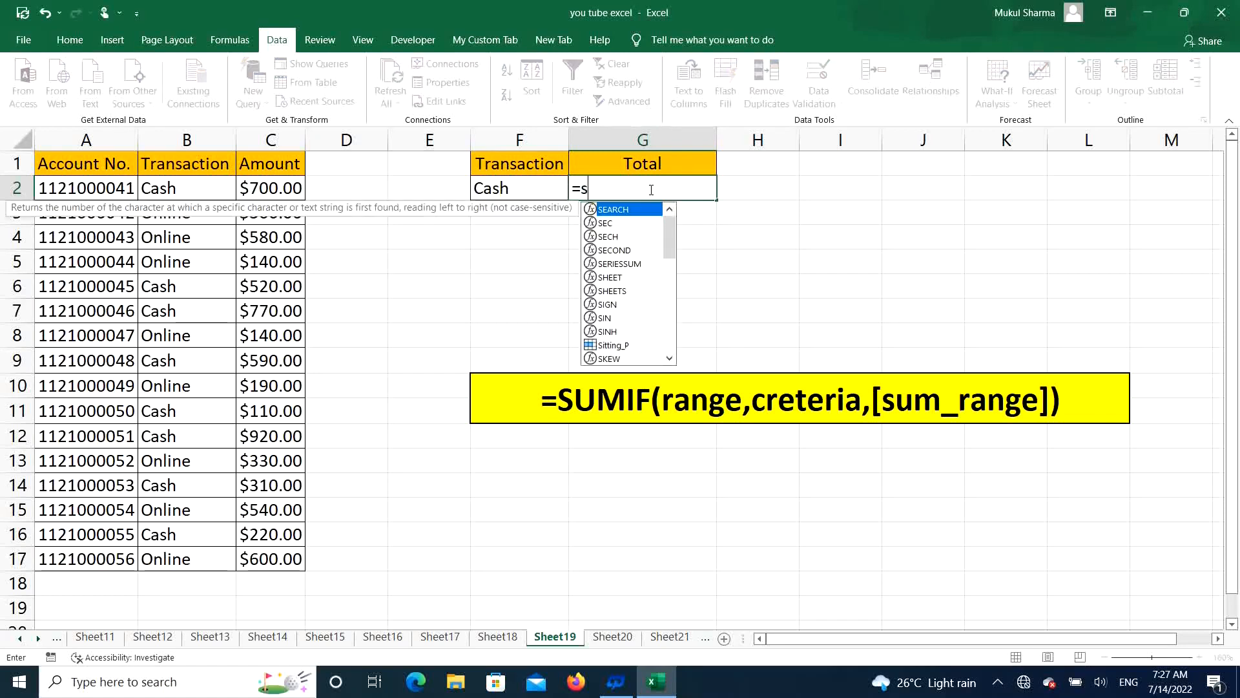
{"action": "type", "text": "umif"}
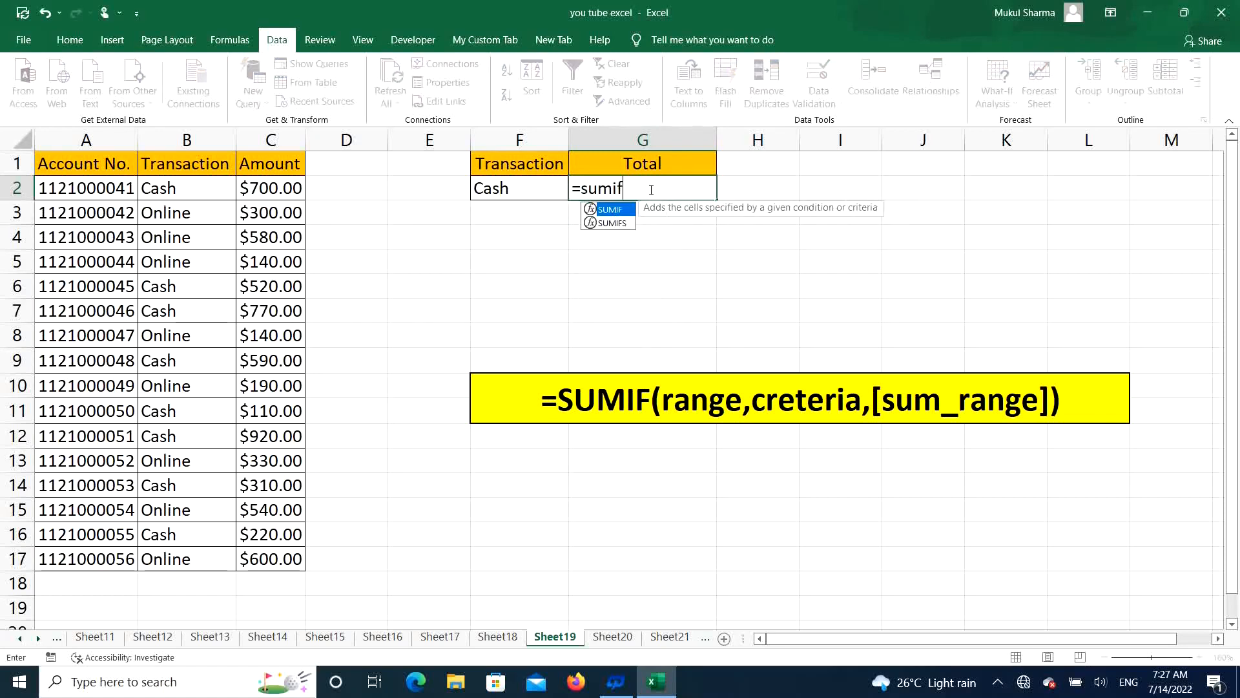
{"action": "key", "text": "Tab"}
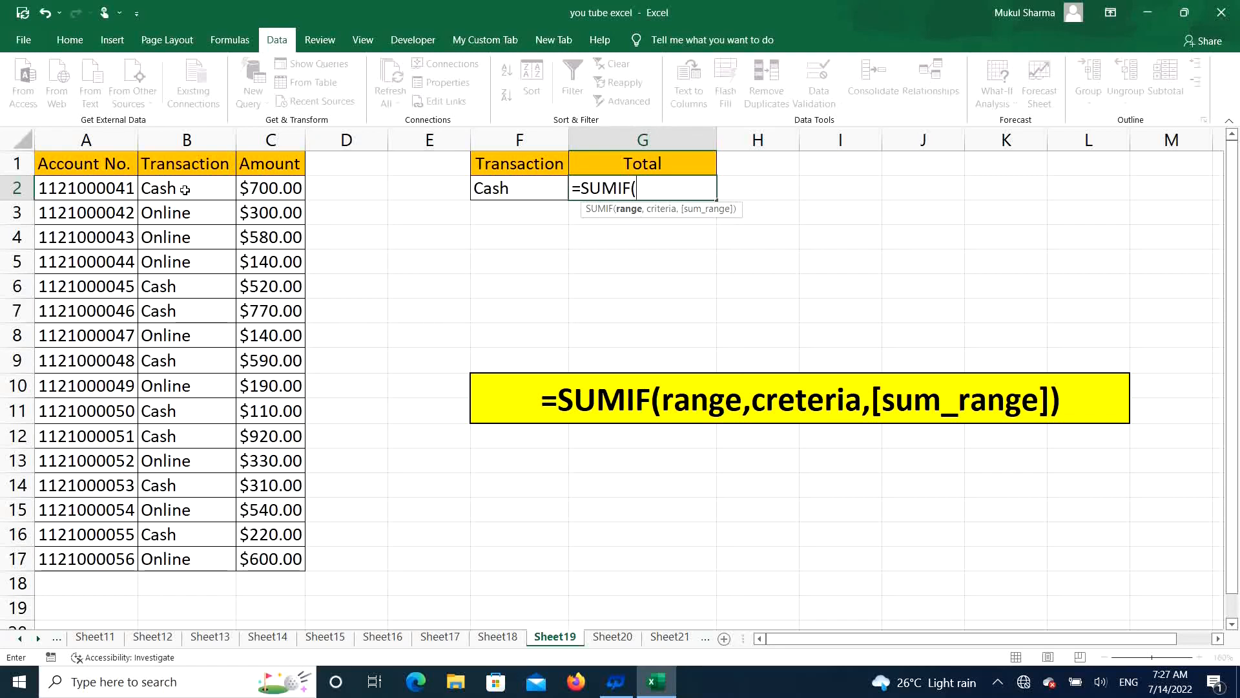
{"action": "left_click_drag", "start_coordinate": [185, 189], "coordinate": [166, 410]}
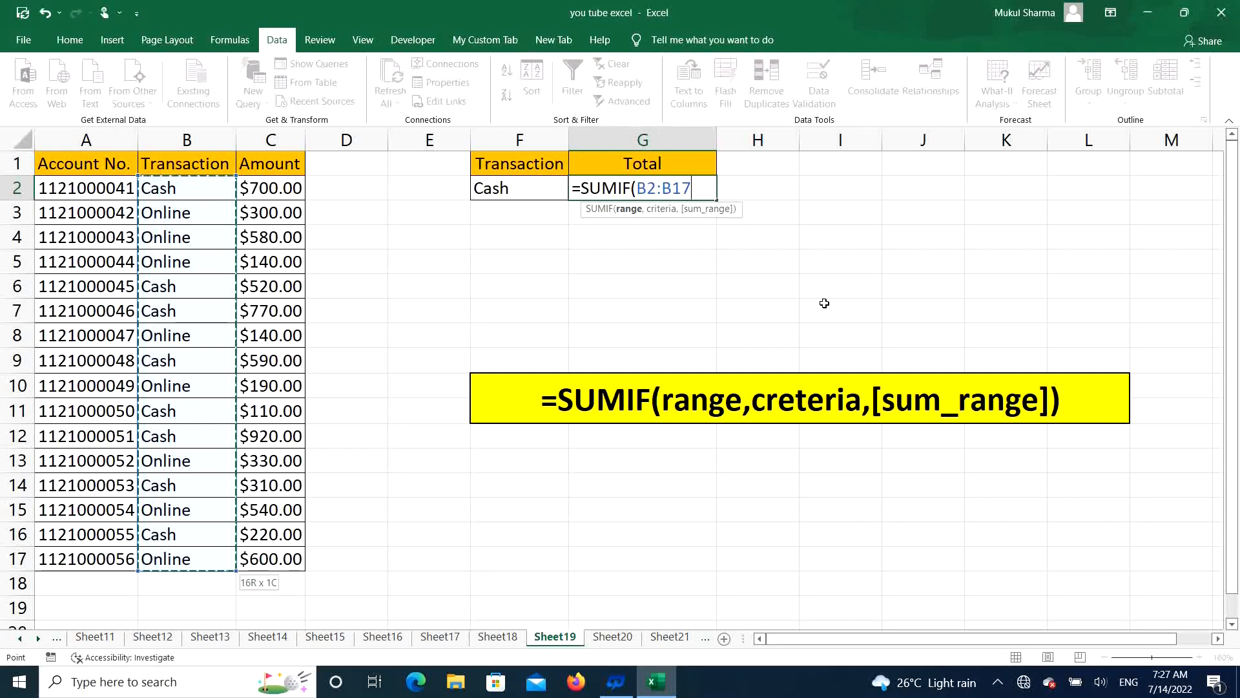
{"action": "type", "text": ","}
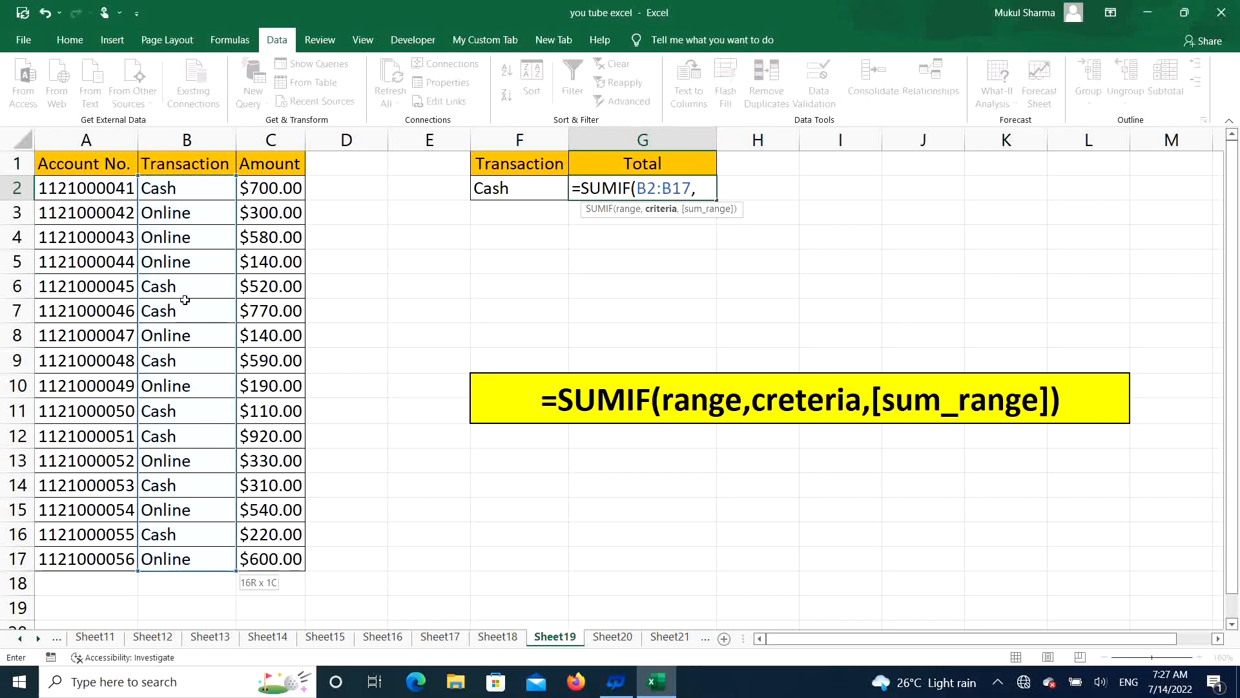
{"action": "left_click", "coordinate": [518, 185]}
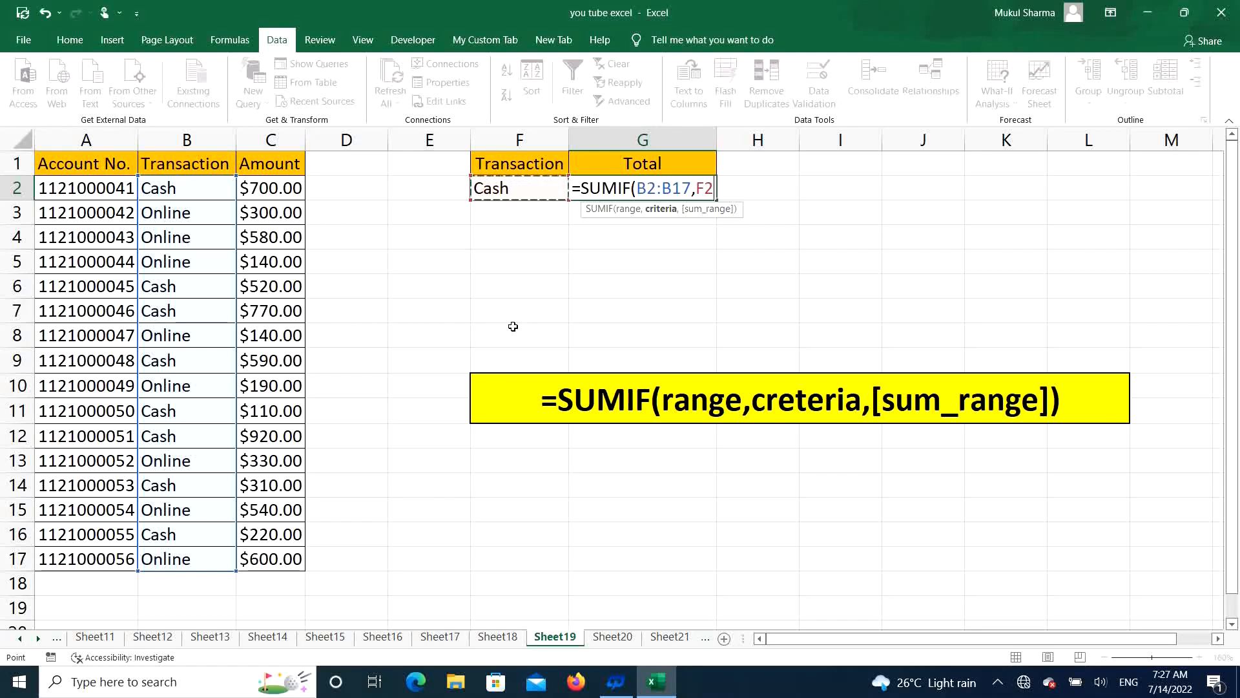
{"action": "type", "text": ","}
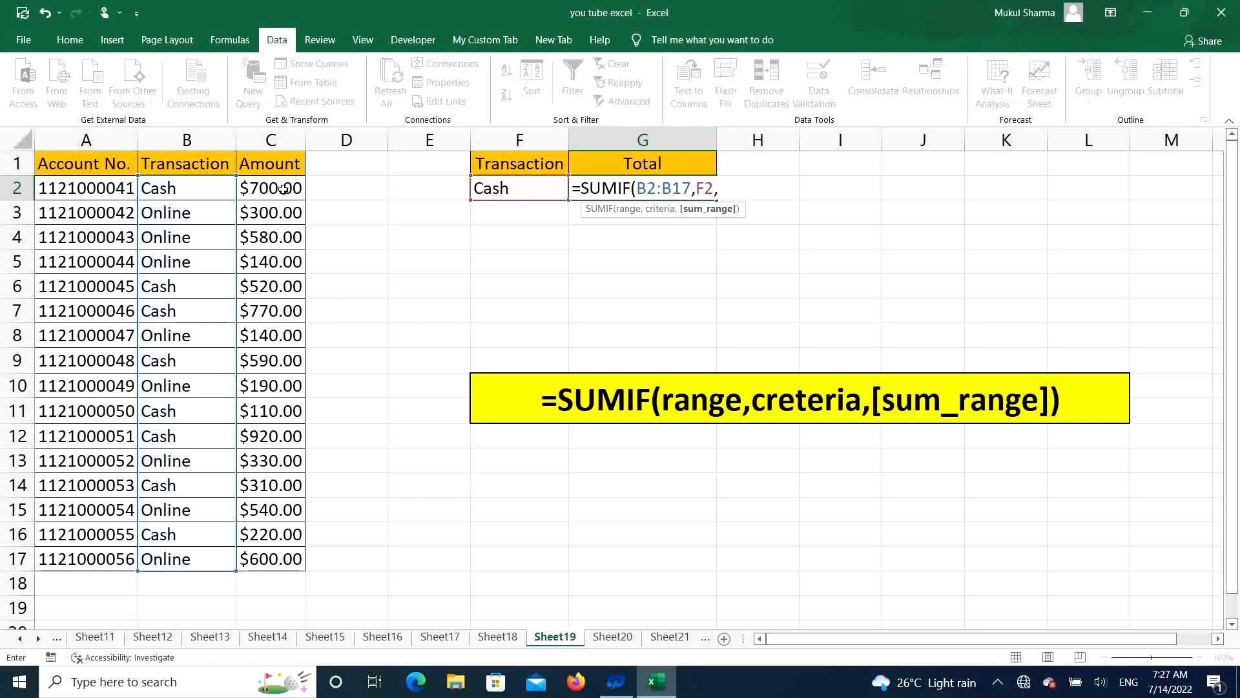
{"action": "left_click_drag", "start_coordinate": [283, 189], "coordinate": [277, 556]}
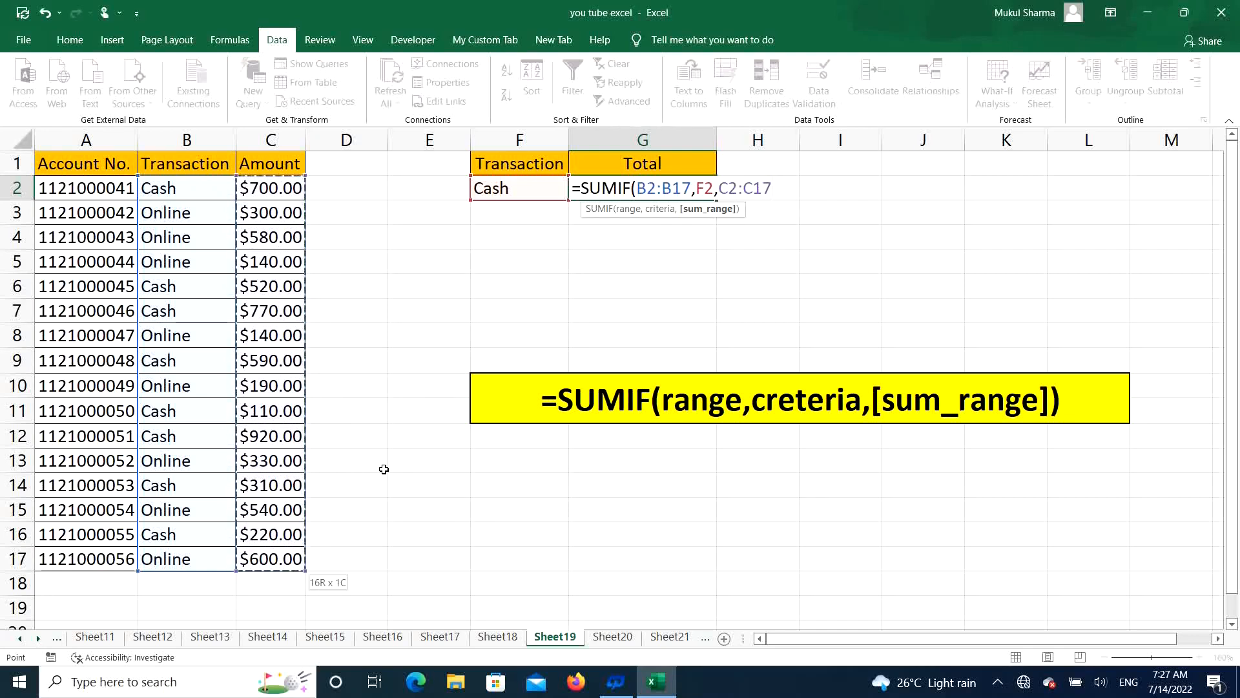
{"action": "type", "text": ")"}
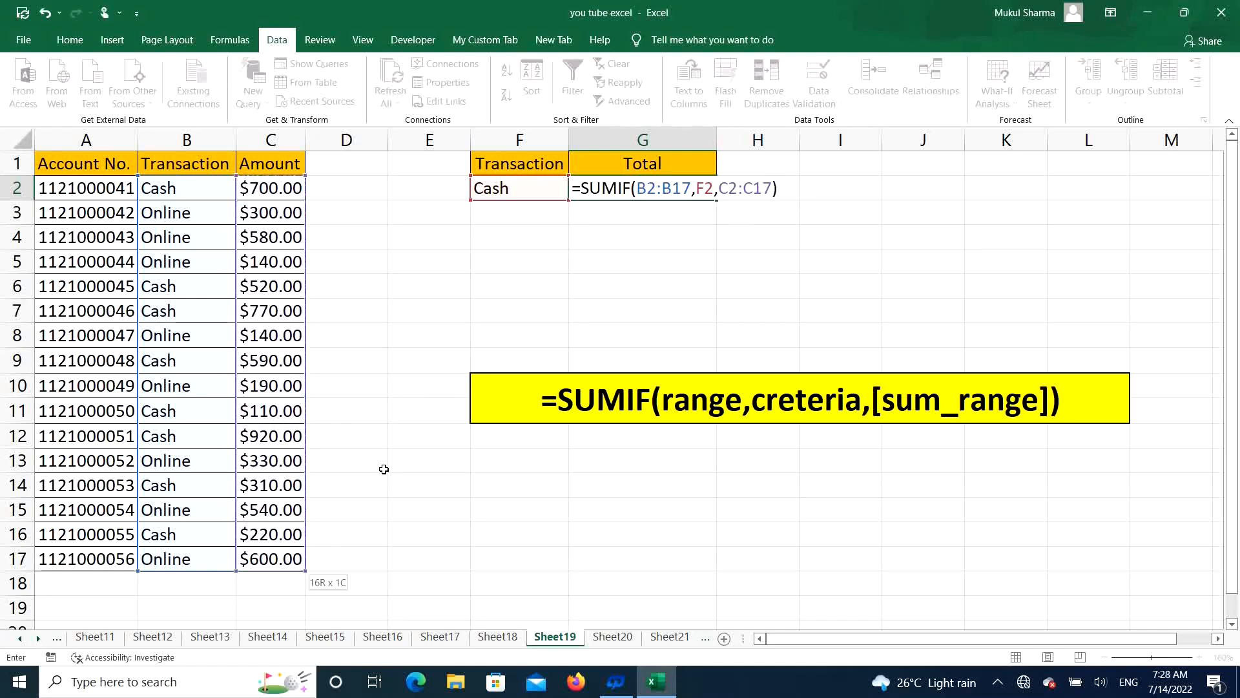
{"action": "key", "text": "Return"}
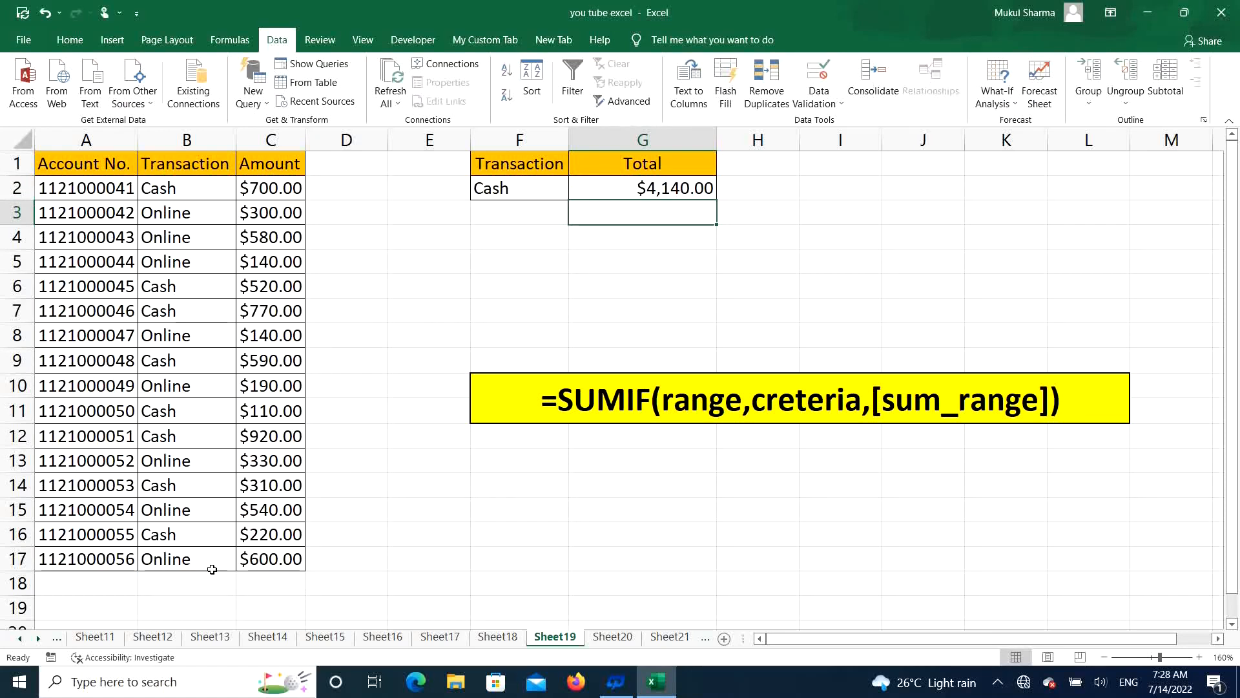
Step: Change the transaction type in cell F2 to Online using its dropdown
{"action": "left_click", "coordinate": [517, 193]}
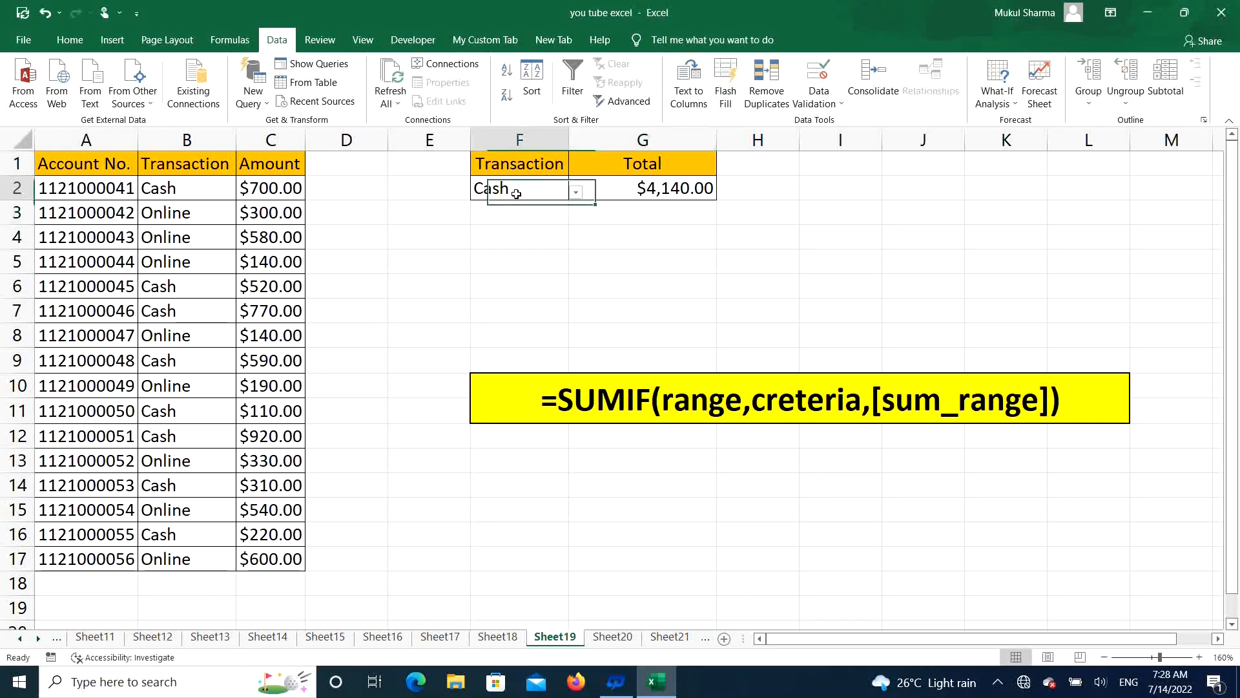
{"action": "left_click", "coordinate": [576, 192]}
{"action": "left_click", "coordinate": [497, 230]}
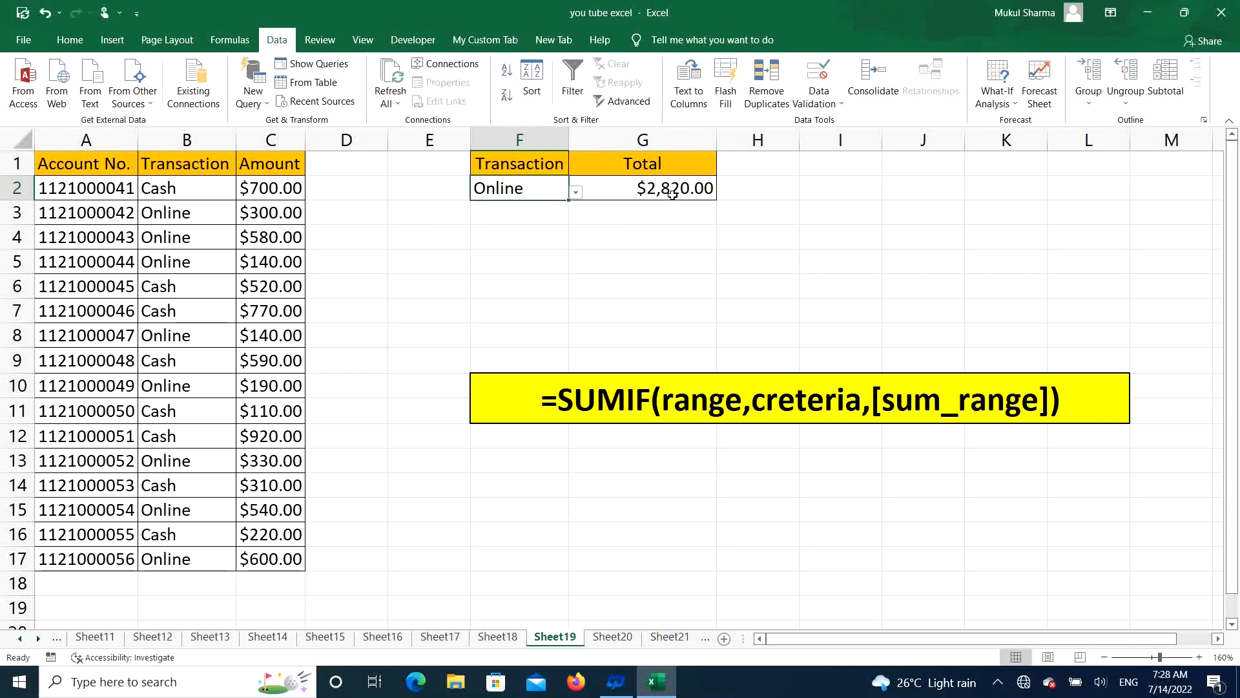
{"action": "left_click", "coordinate": [491, 396]}
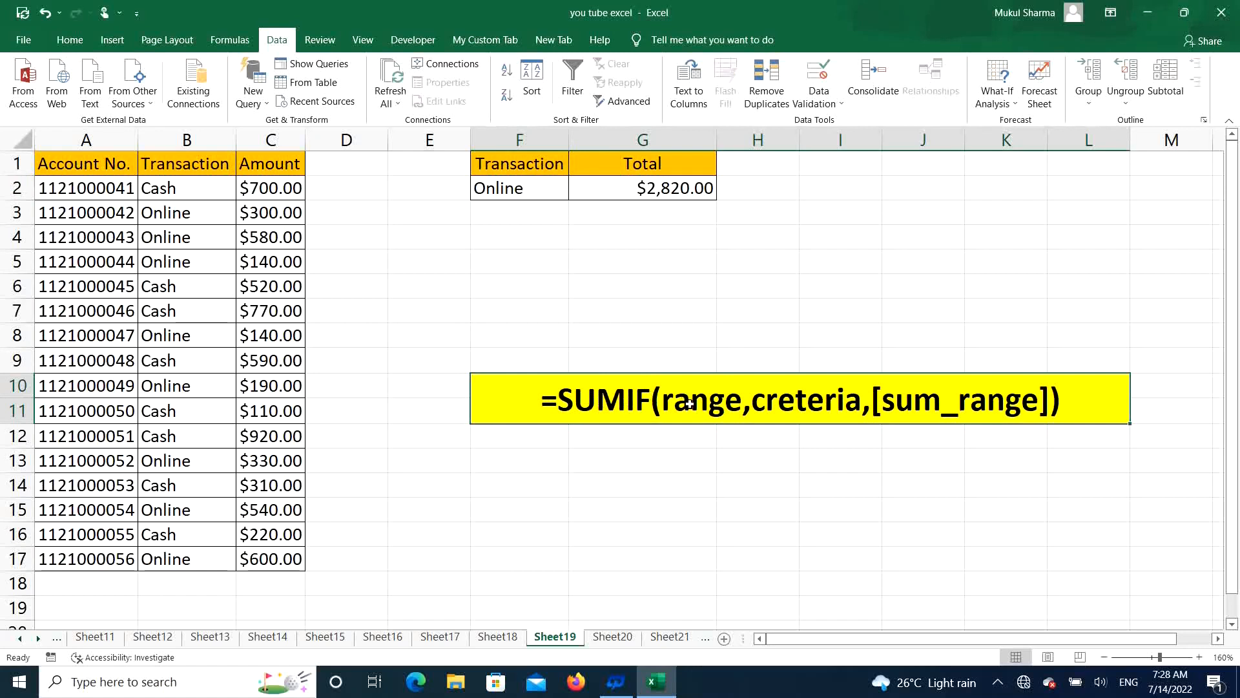
{"action": "left_click_drag", "start_coordinate": [165, 186], "coordinate": [167, 554]}
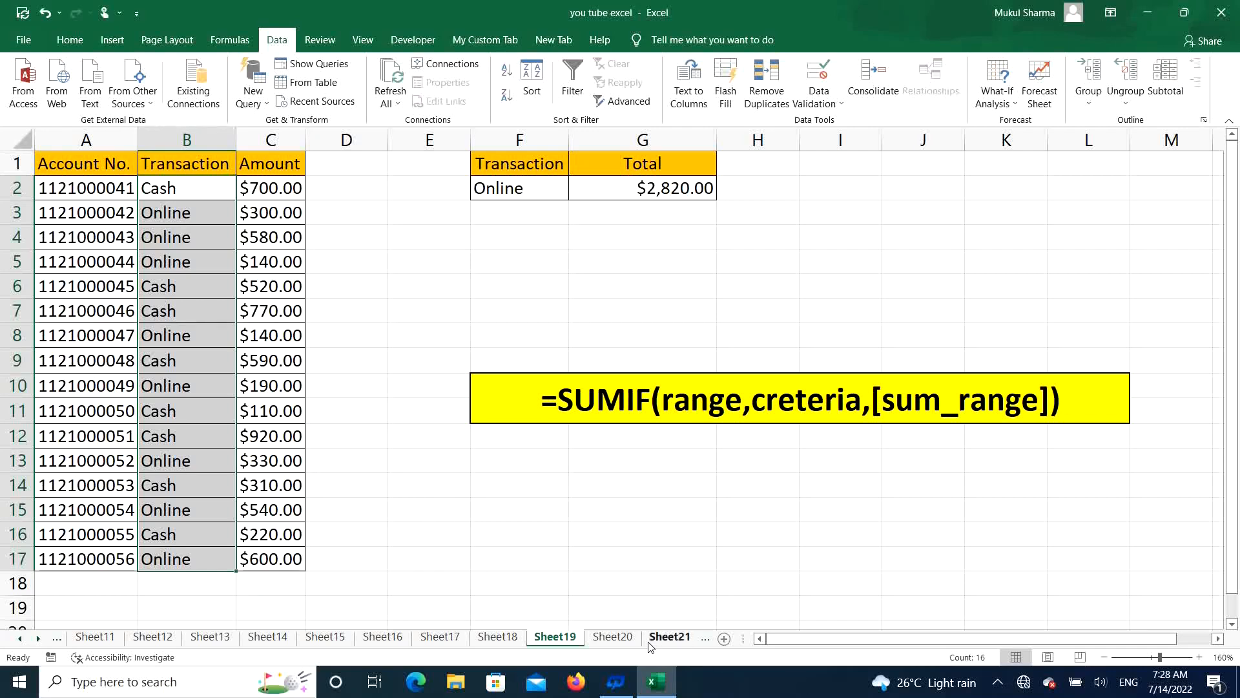
Step: On Sheet20, add a list data validation to cell G2 with source =$B$2:$B$3, and choose Cash from its dropdown
{"action": "left_click", "coordinate": [612, 637]}
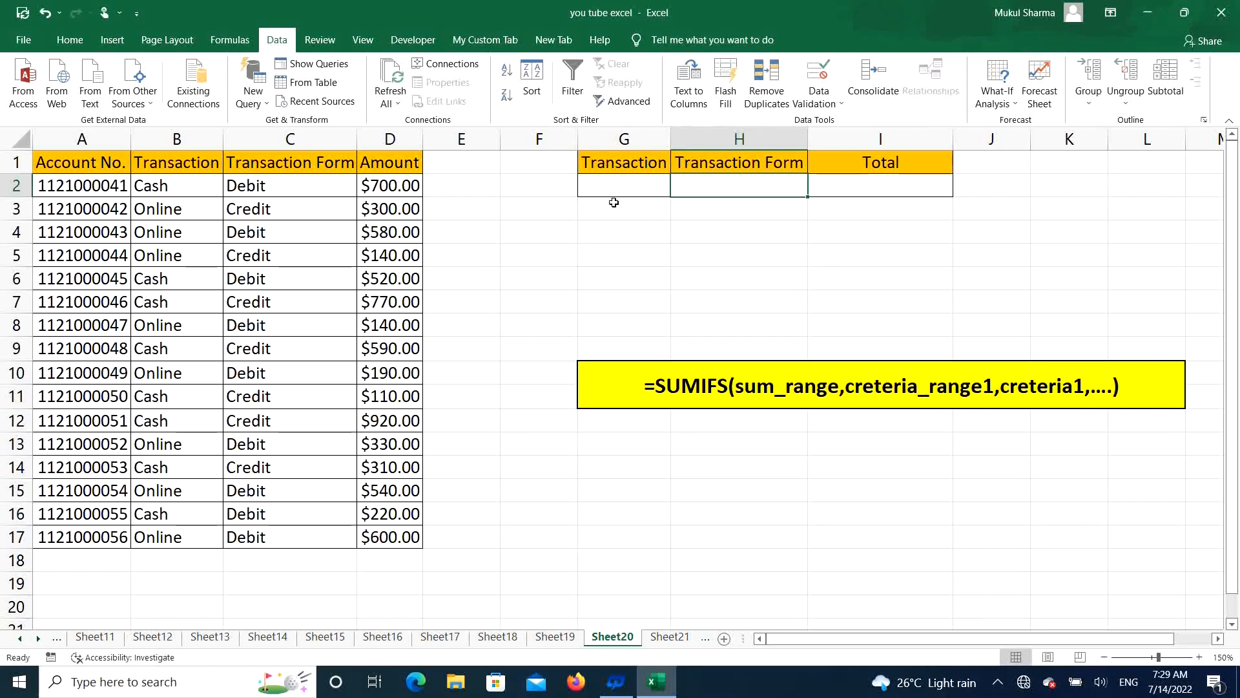
{"action": "left_click", "coordinate": [631, 183]}
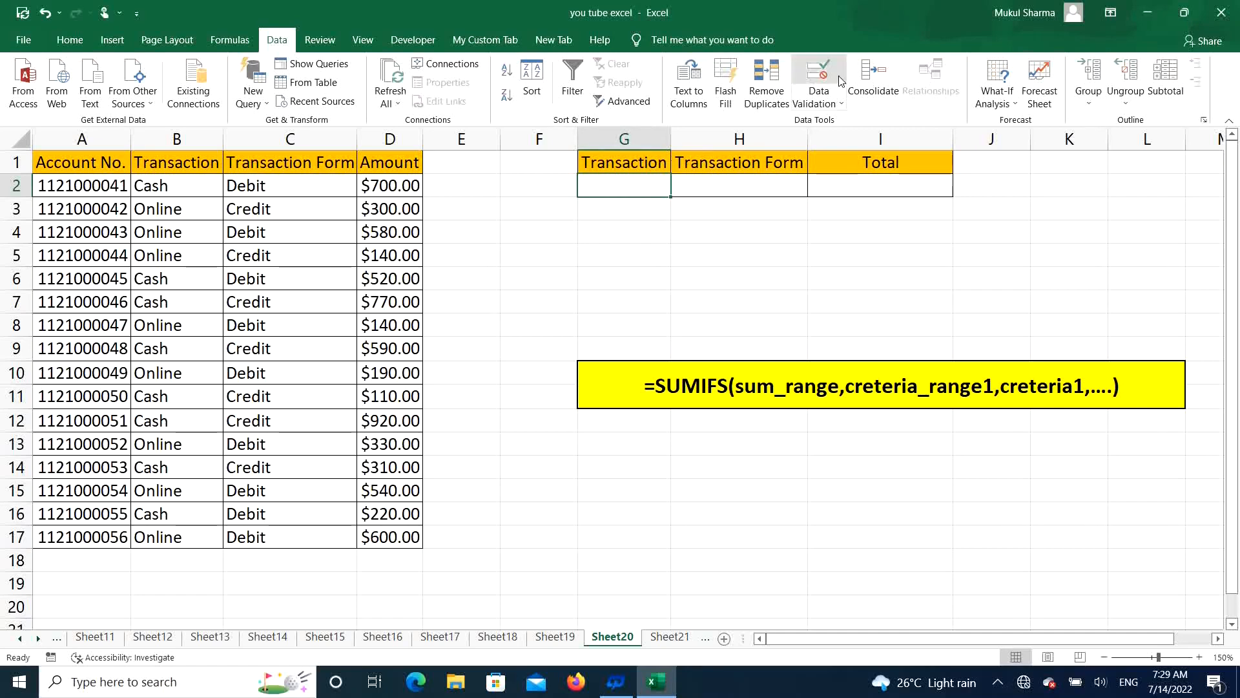
{"action": "left_click", "coordinate": [815, 94]}
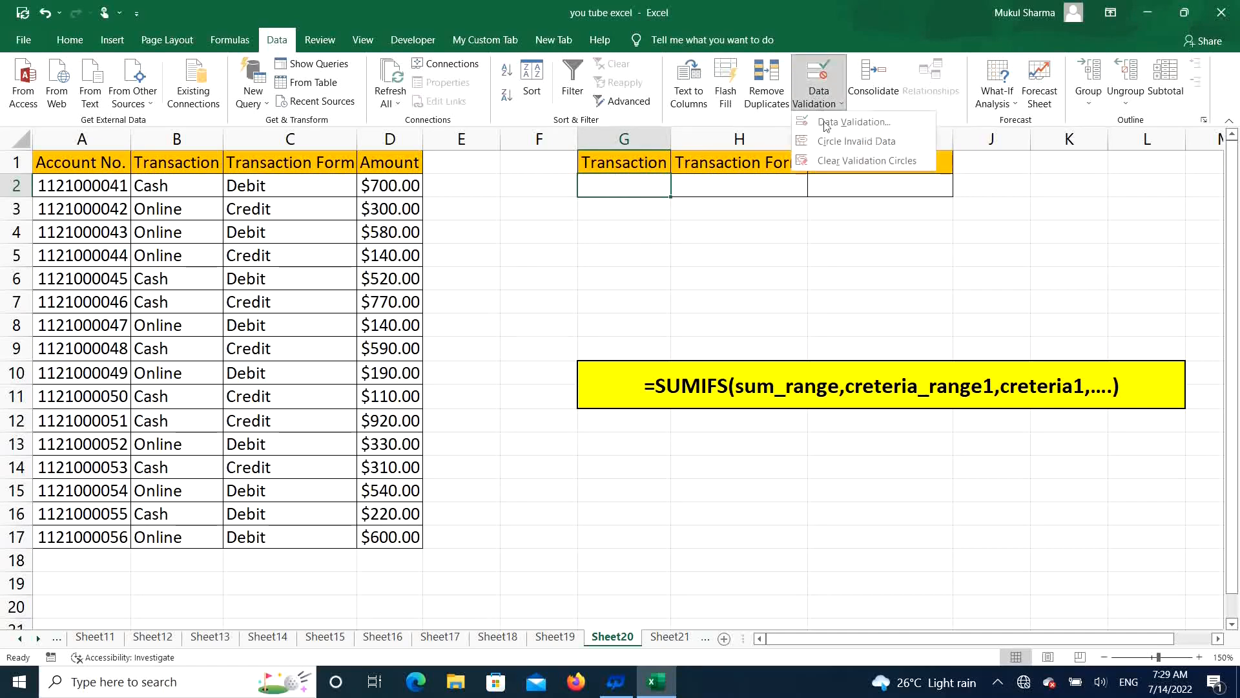
{"action": "left_click", "coordinate": [861, 124]}
{"action": "left_click", "coordinate": [627, 105]}
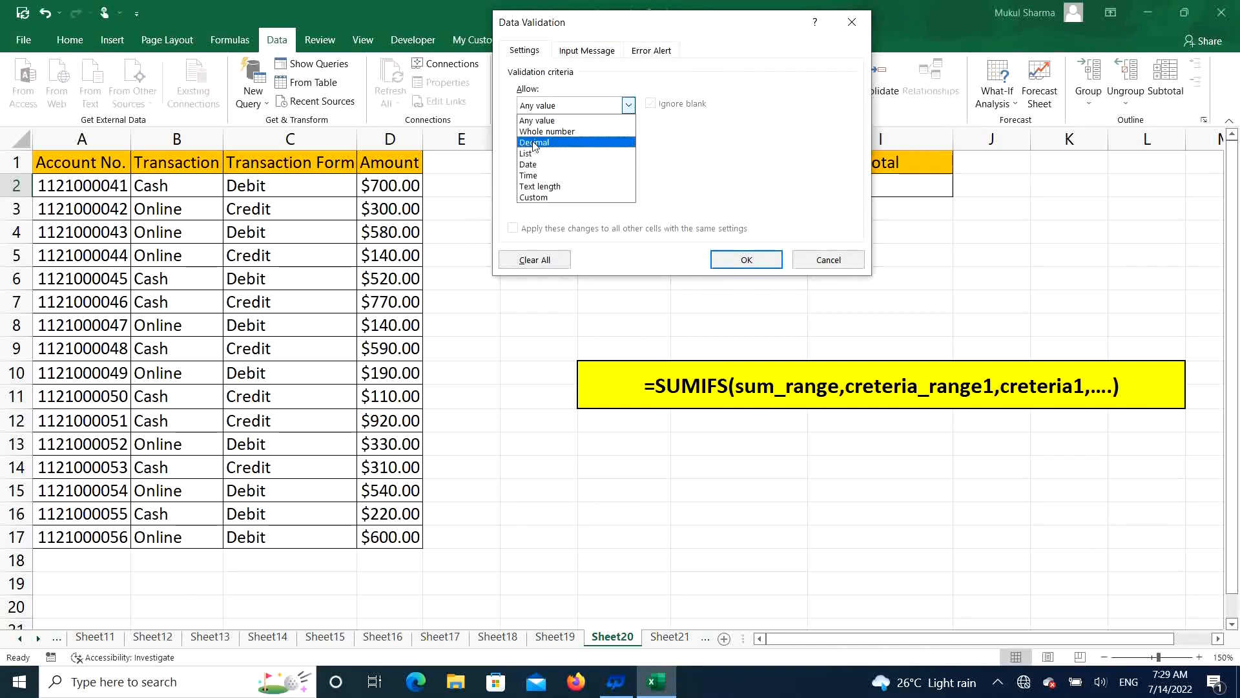
{"action": "left_click", "coordinate": [529, 154]}
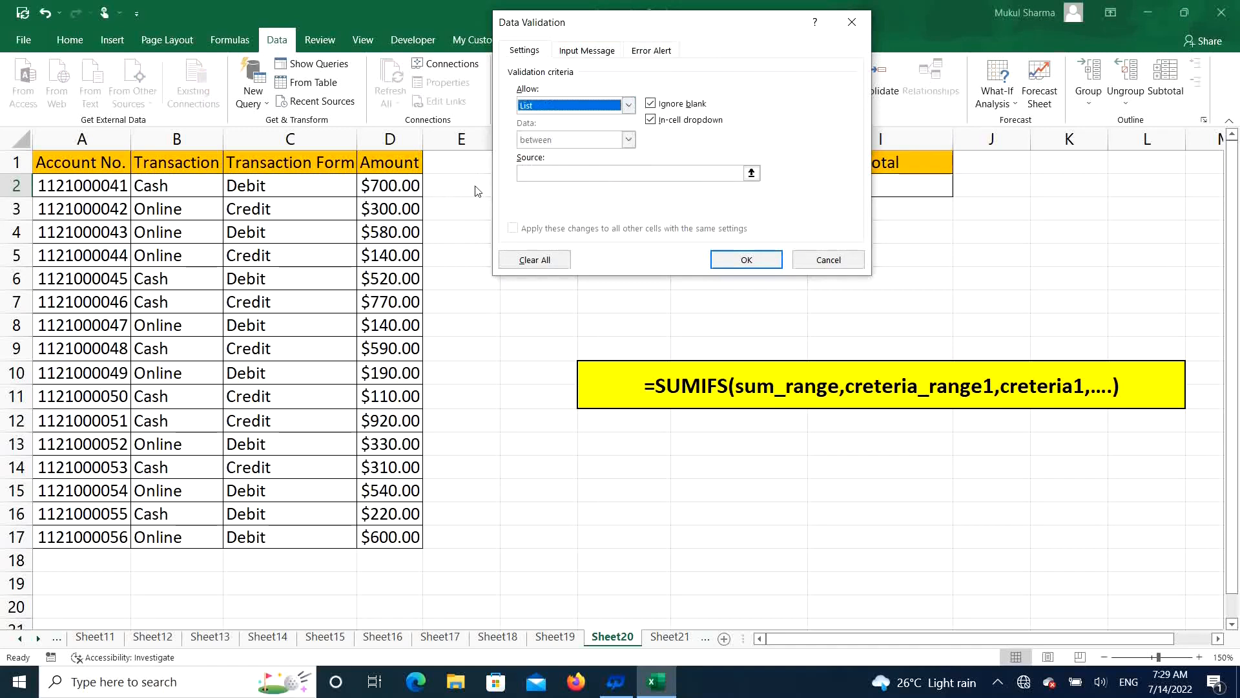
{"action": "left_click", "coordinate": [572, 173]}
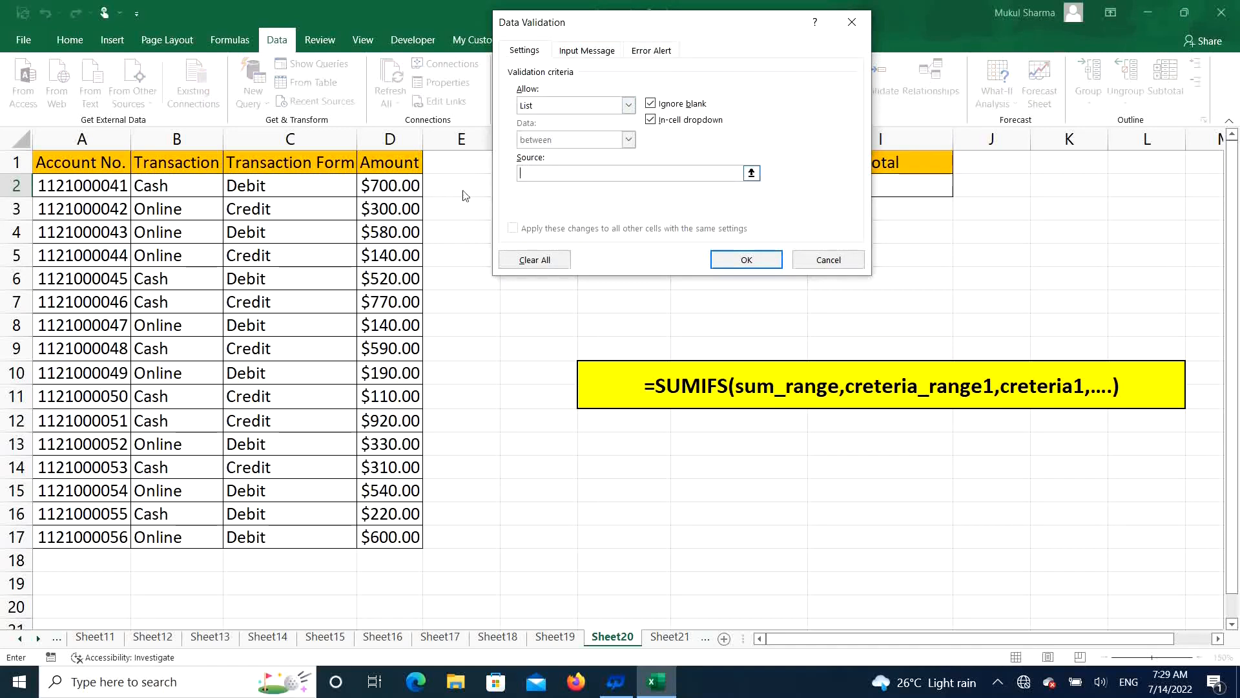
{"action": "left_click", "coordinate": [155, 182]}
{"action": "left_click_drag", "start_coordinate": [155, 182], "coordinate": [193, 214]}
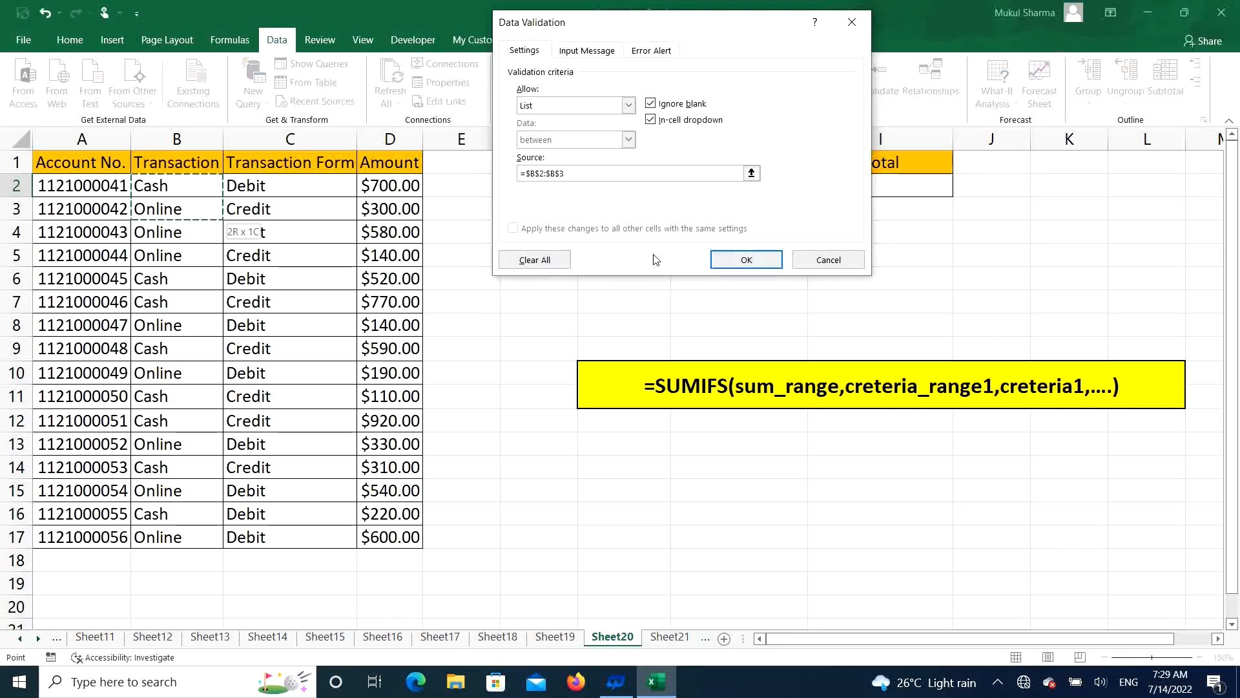
{"action": "left_click", "coordinate": [731, 262]}
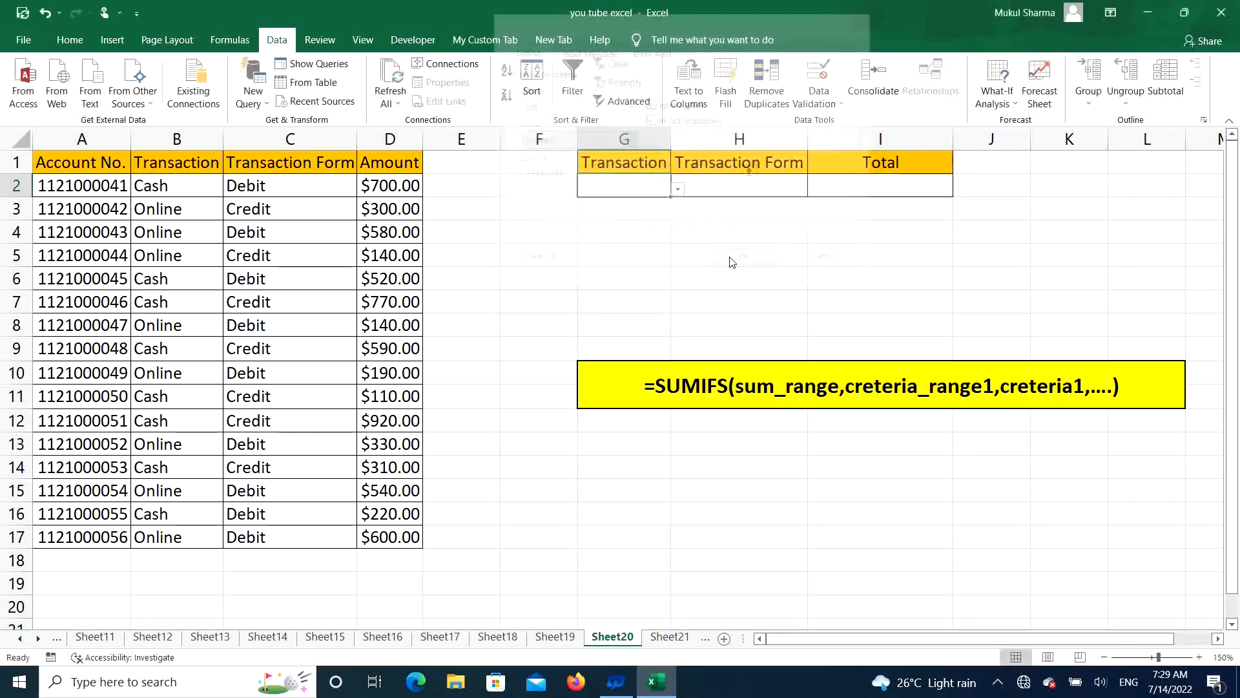
{"action": "left_click", "coordinate": [677, 189]}
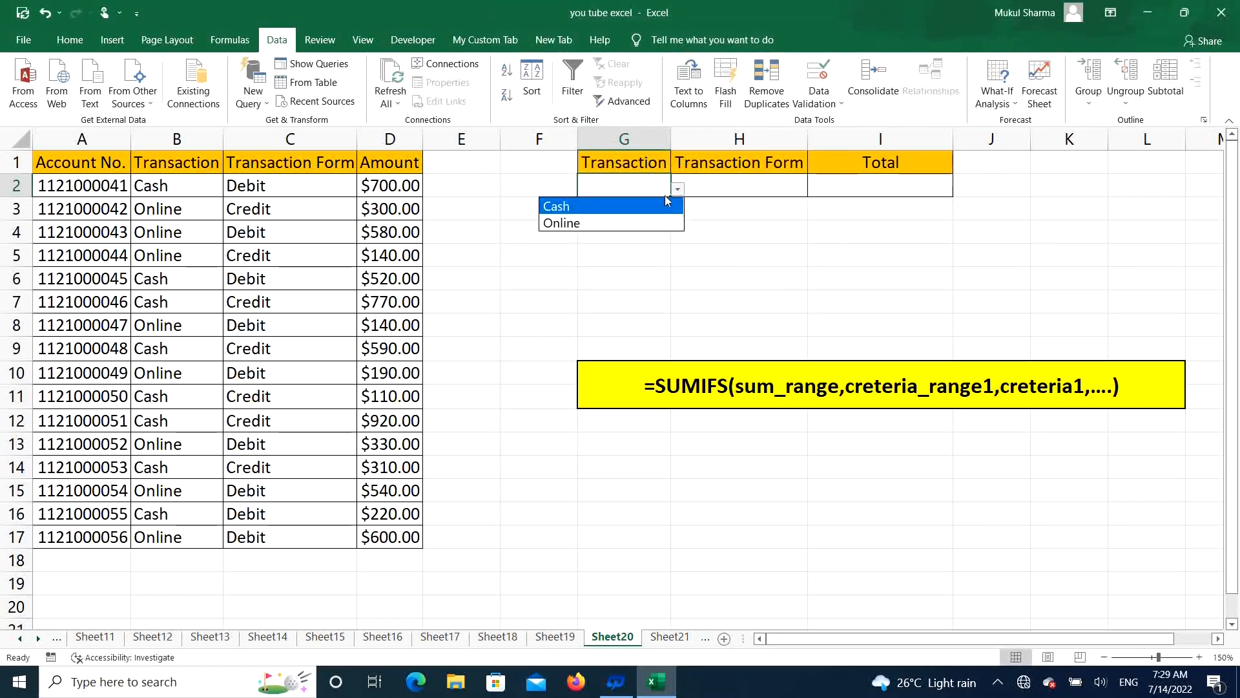
{"action": "left_click", "coordinate": [623, 206]}
Step: Add a list data validation to cell H2 with source =$C$2:$C$3, and choose Credit from its dropdown
{"action": "left_click", "coordinate": [748, 187]}
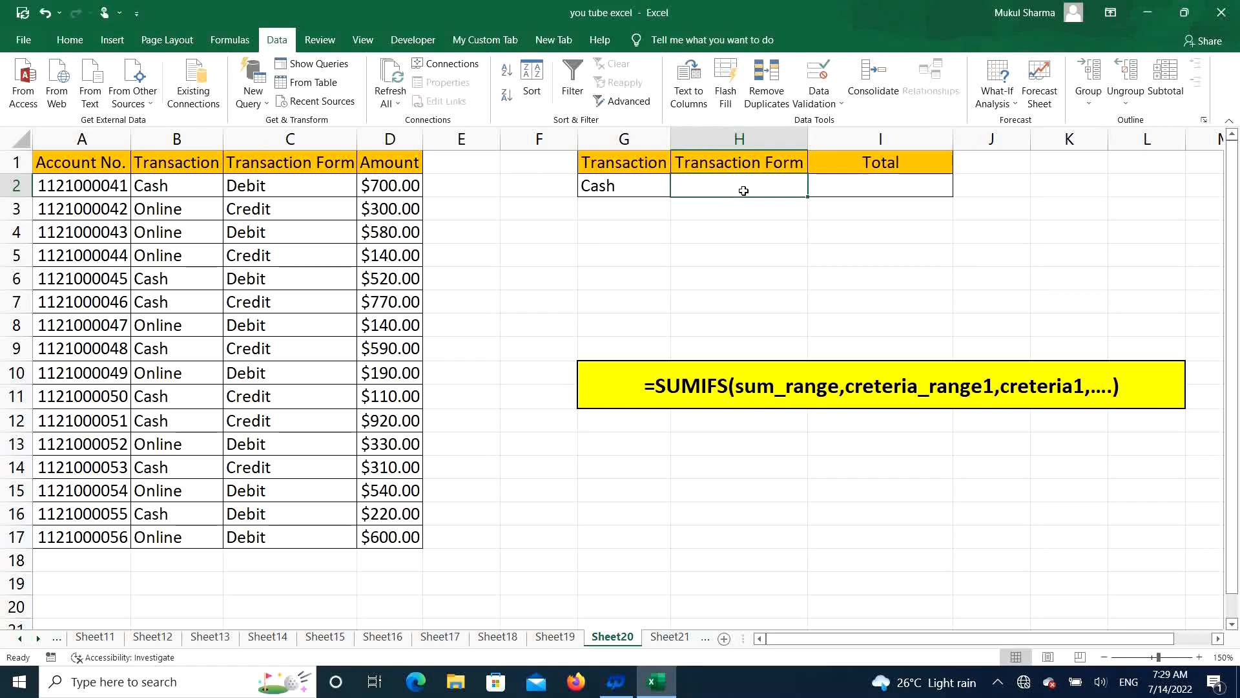
{"action": "left_click", "coordinate": [819, 100]}
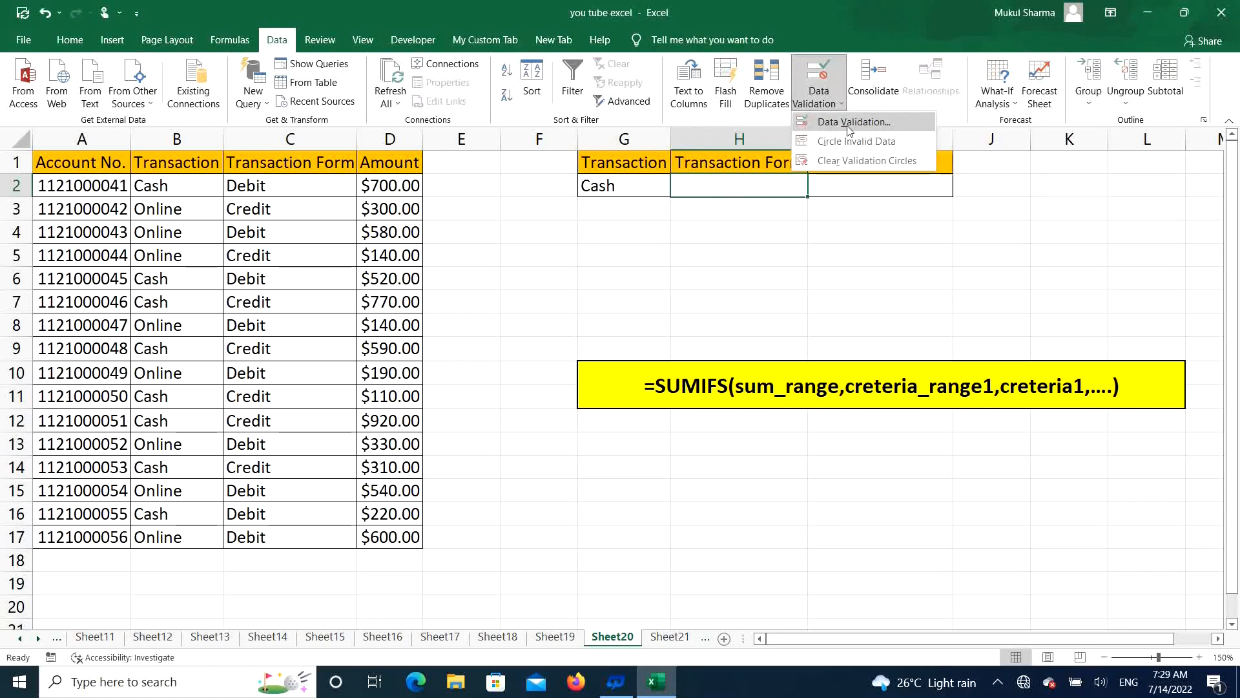
{"action": "left_click", "coordinate": [848, 129]}
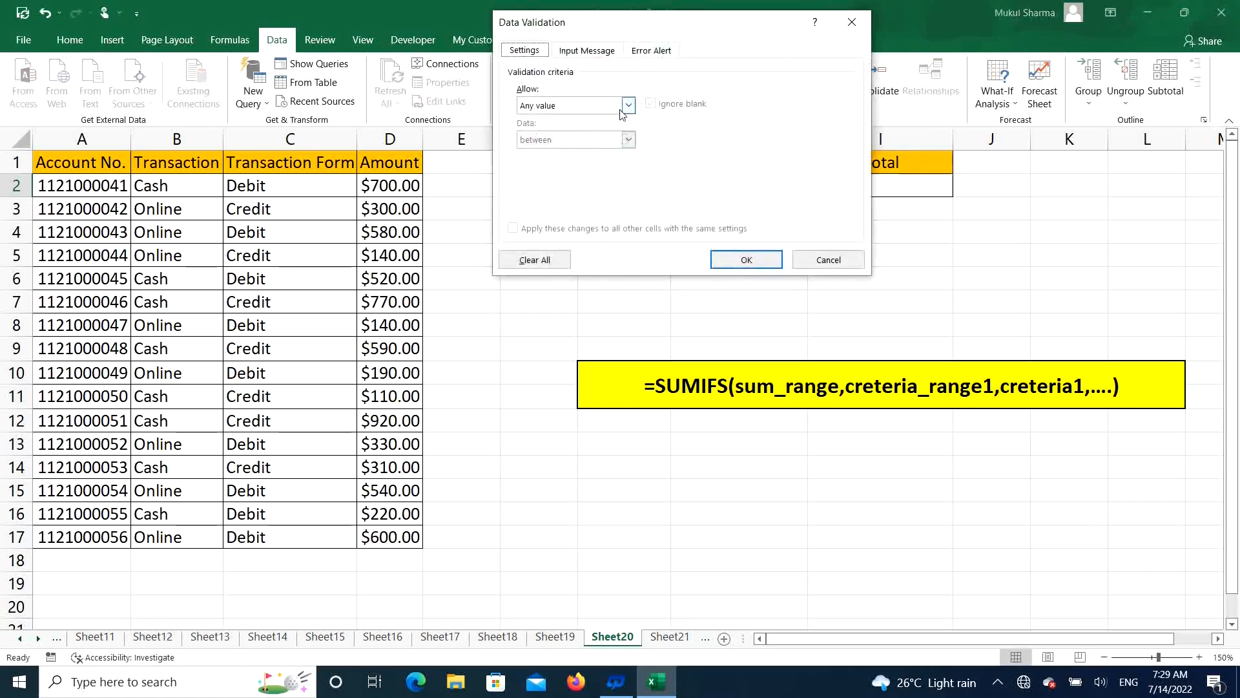
{"action": "left_click", "coordinate": [626, 106]}
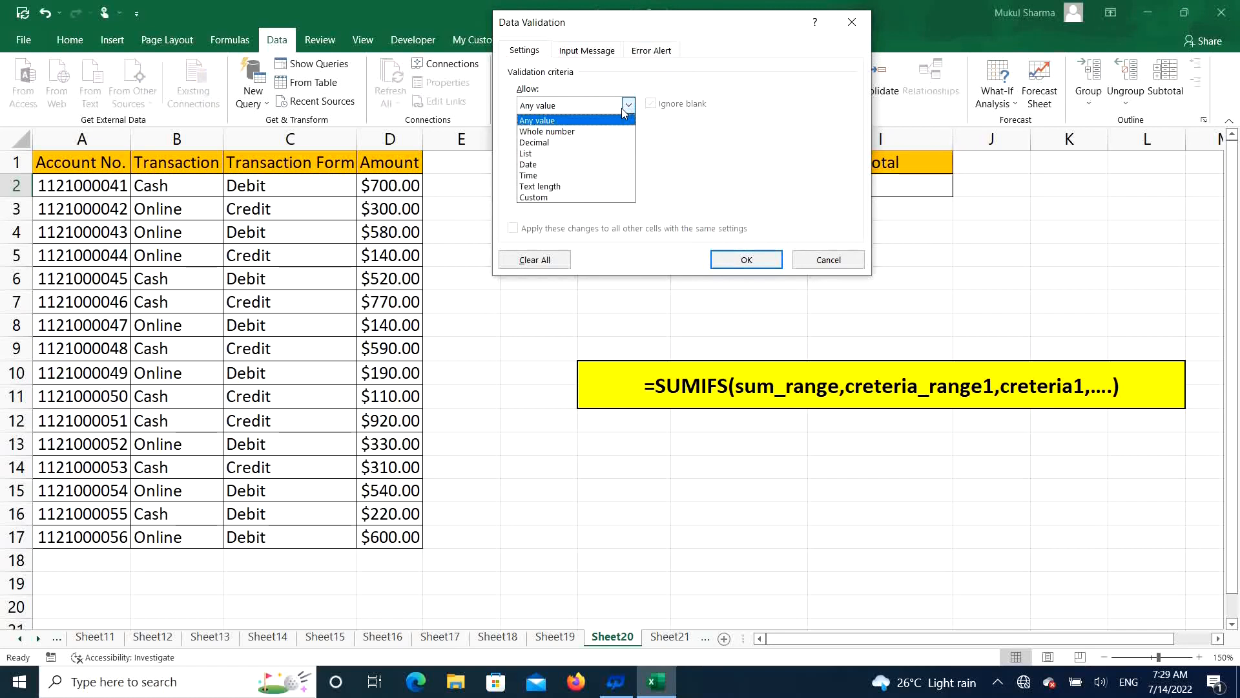
{"action": "left_click", "coordinate": [561, 154]}
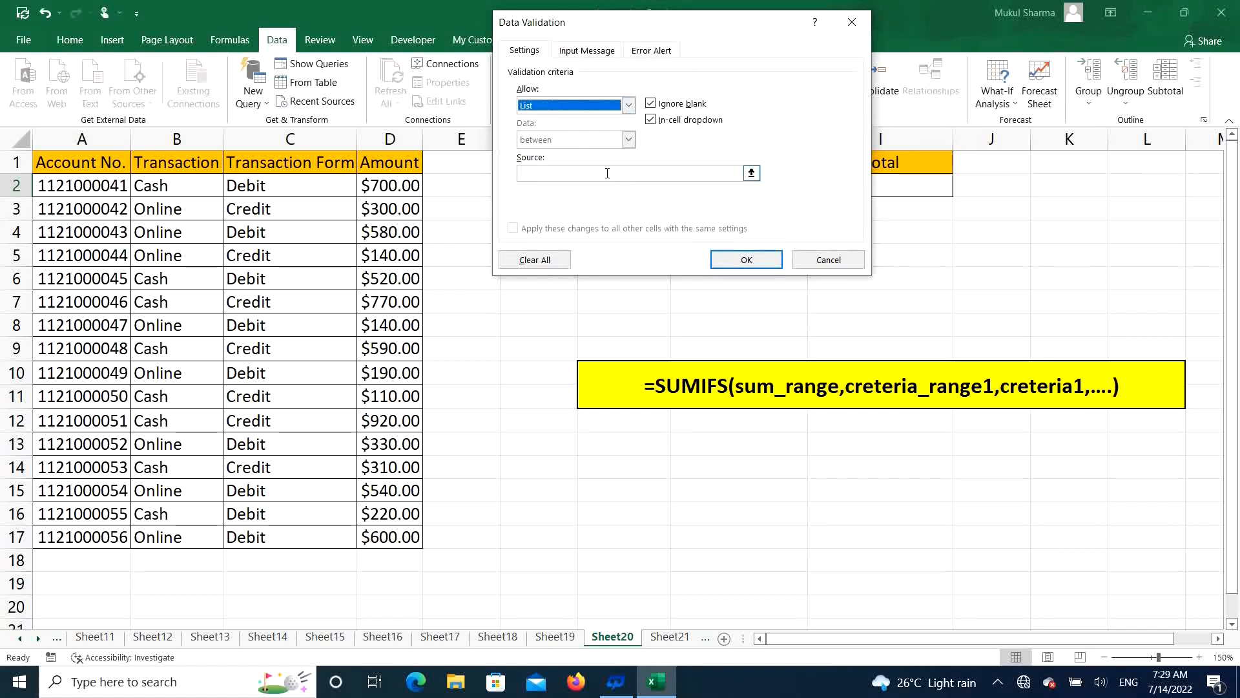
{"action": "left_click", "coordinate": [608, 173]}
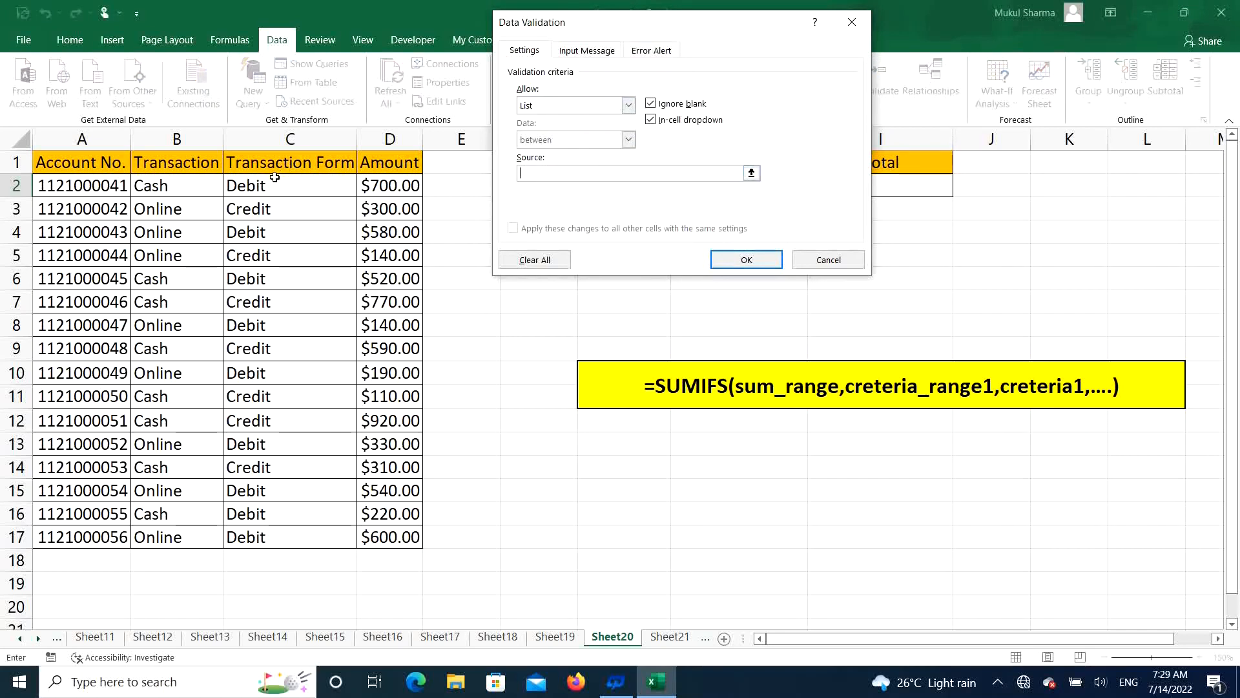
{"action": "left_click_drag", "start_coordinate": [274, 177], "coordinate": [280, 206]}
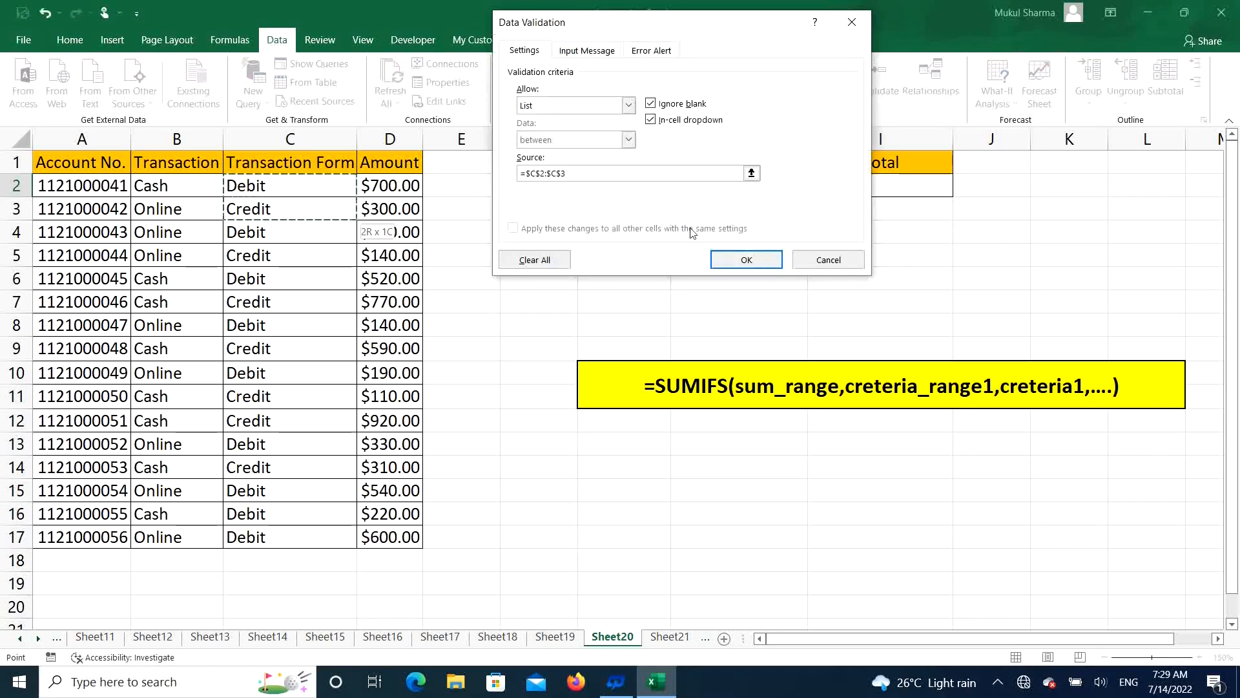
{"action": "left_click", "coordinate": [746, 259]}
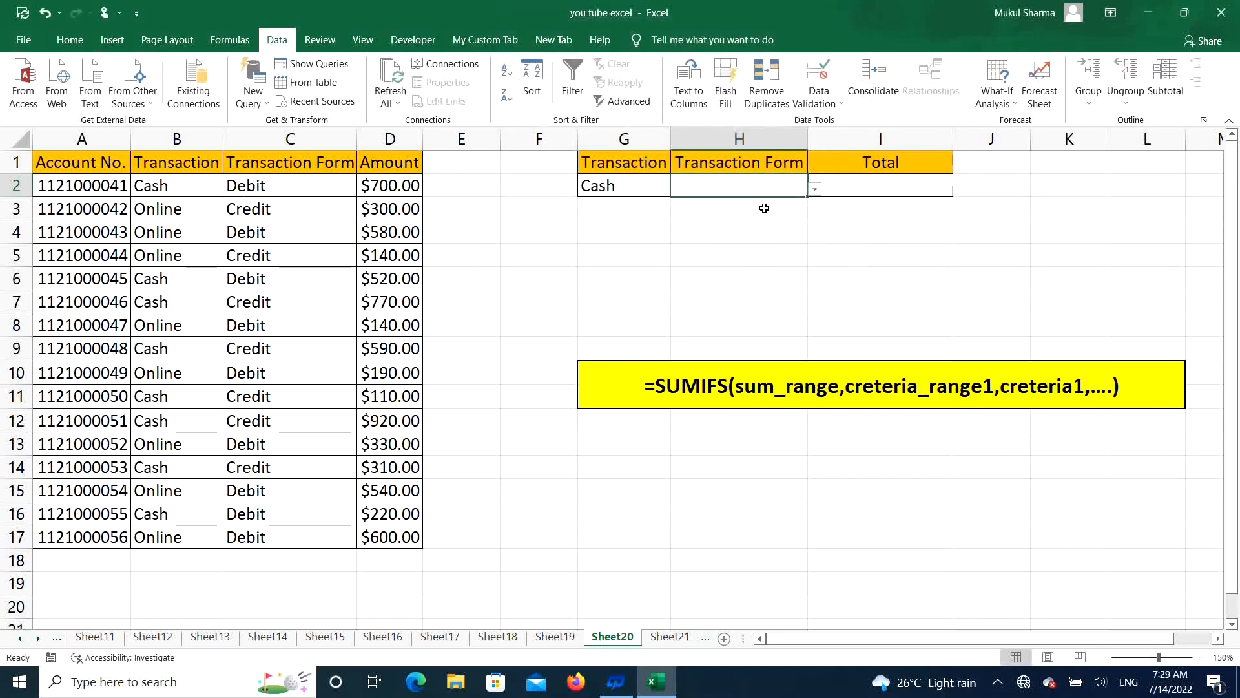
{"action": "left_click", "coordinate": [816, 190]}
{"action": "left_click", "coordinate": [735, 223]}
Step: Enter the formula =SUMIFS(D2:D17,B2:B17,G2,C2:C17,H2) in cell I2 to total the amounts matching both criteria
{"action": "left_click", "coordinate": [875, 187]}
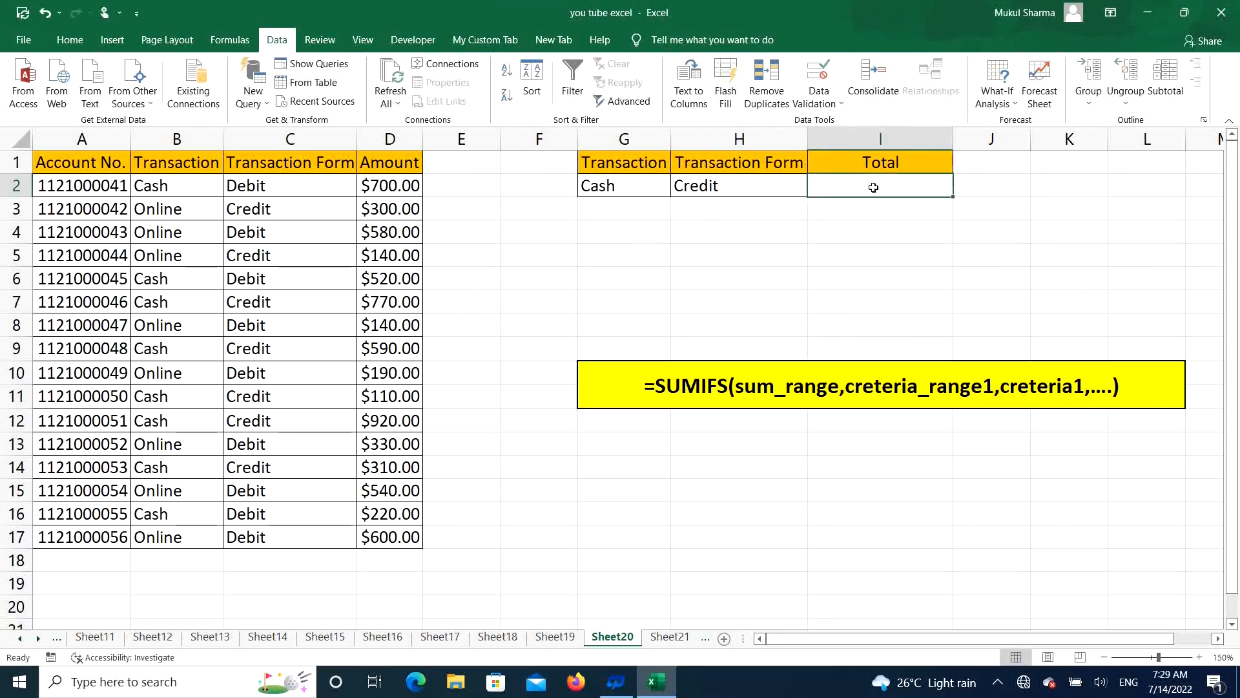
{"action": "type", "text": "=sum"}
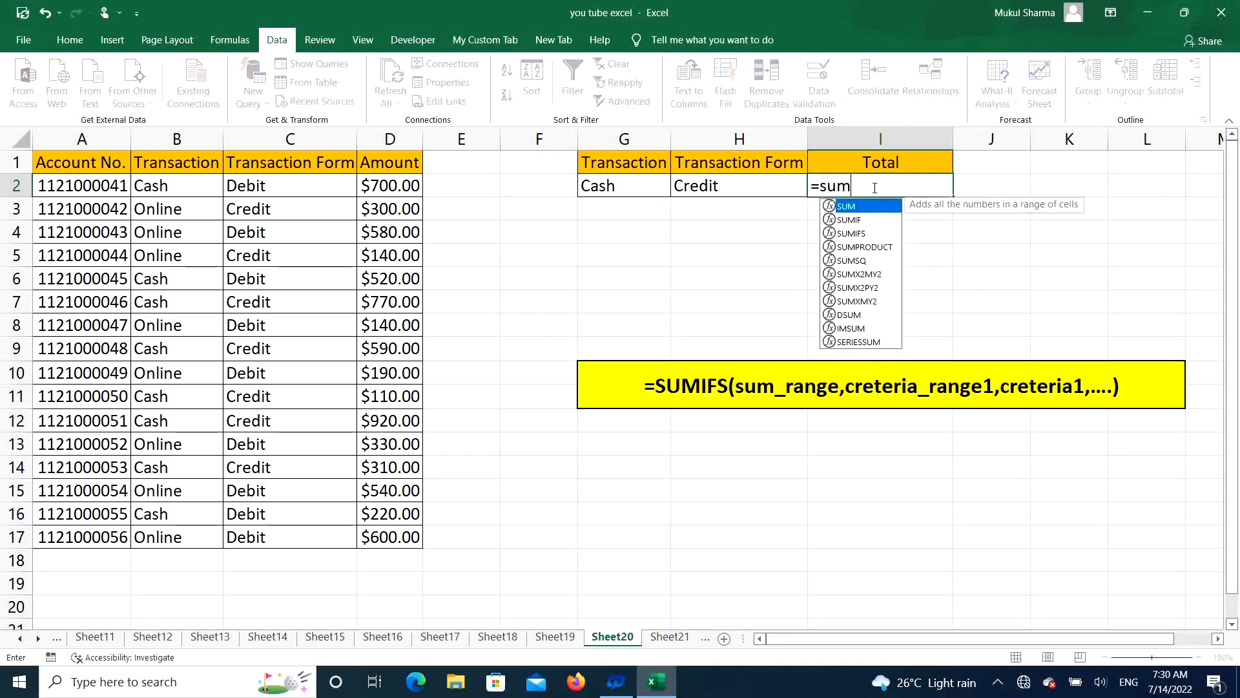
{"action": "type", "text": "ifs"}
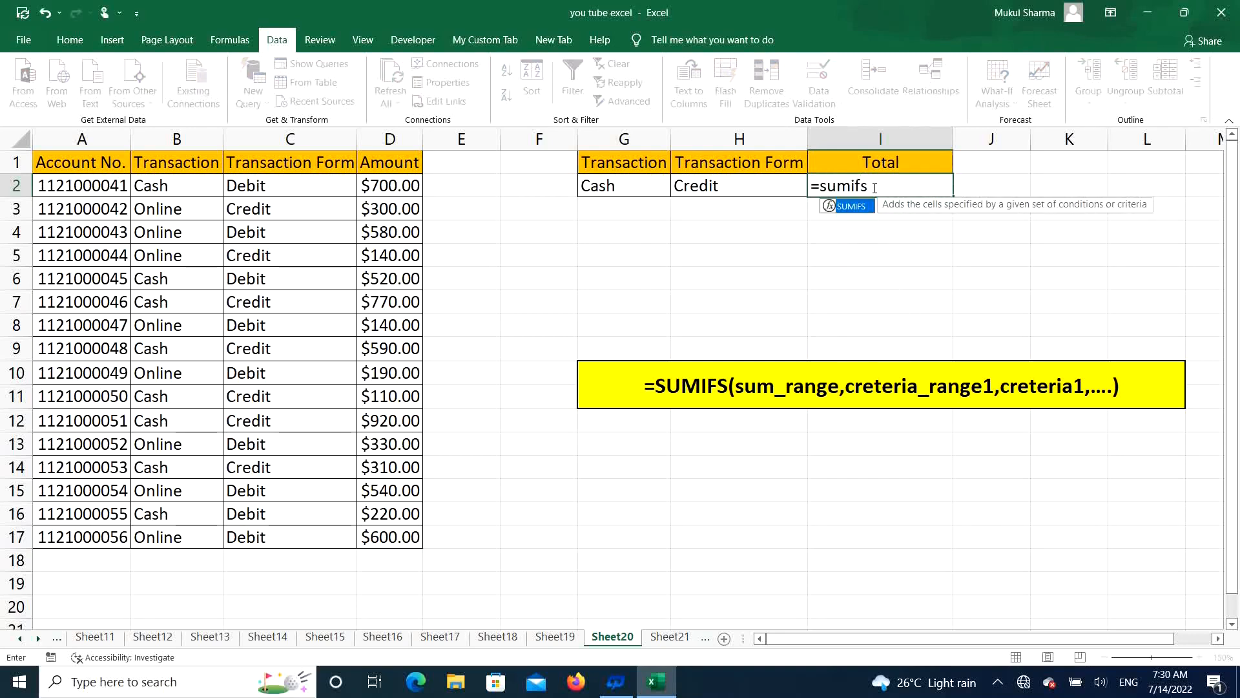
{"action": "key", "text": "Tab"}
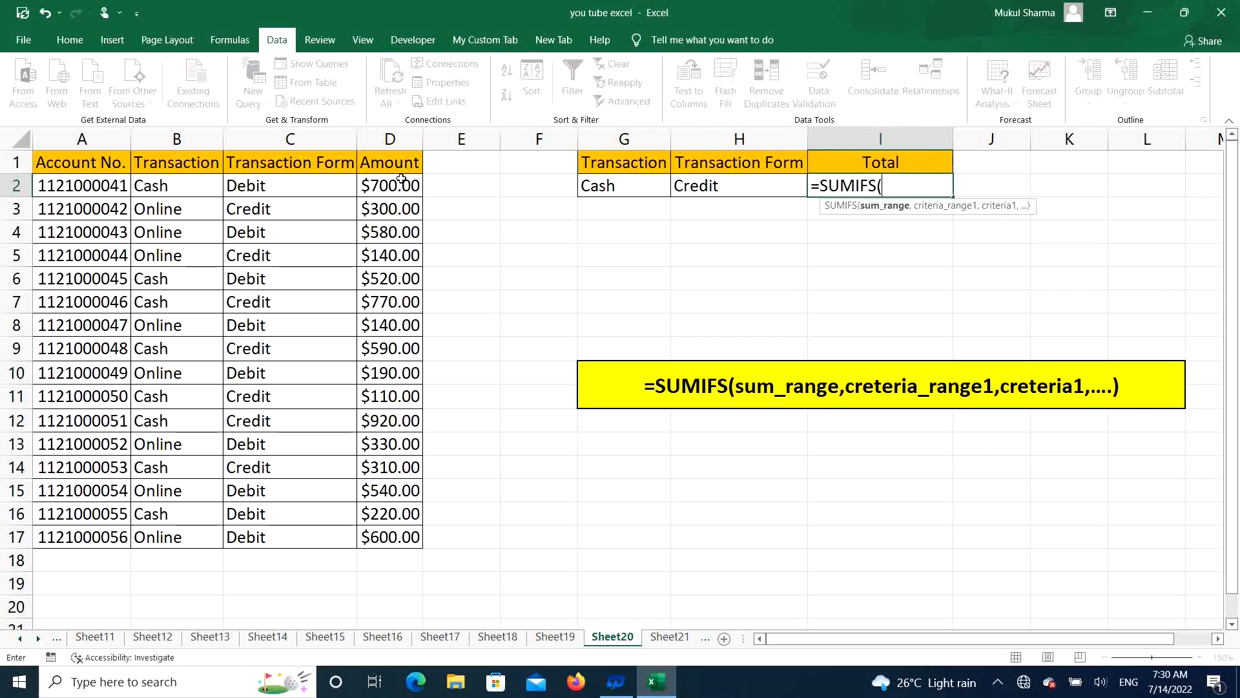
{"action": "left_click_drag", "start_coordinate": [399, 184], "coordinate": [374, 536]}
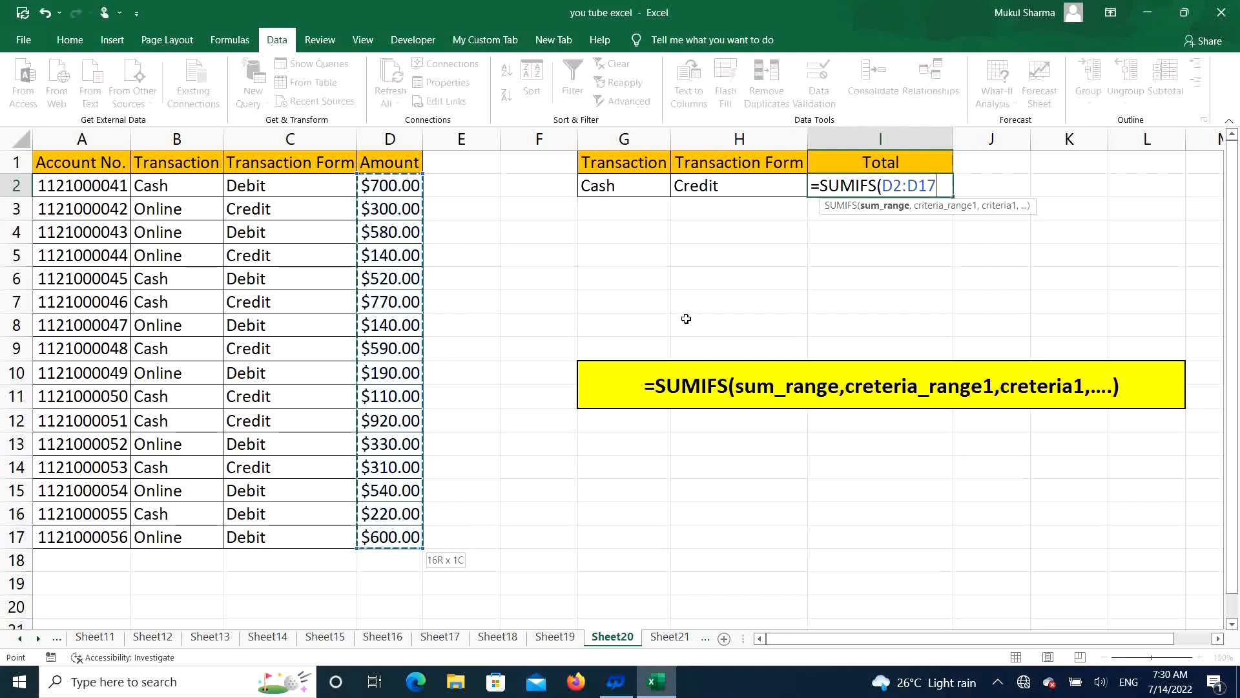
{"action": "type", "text": ","}
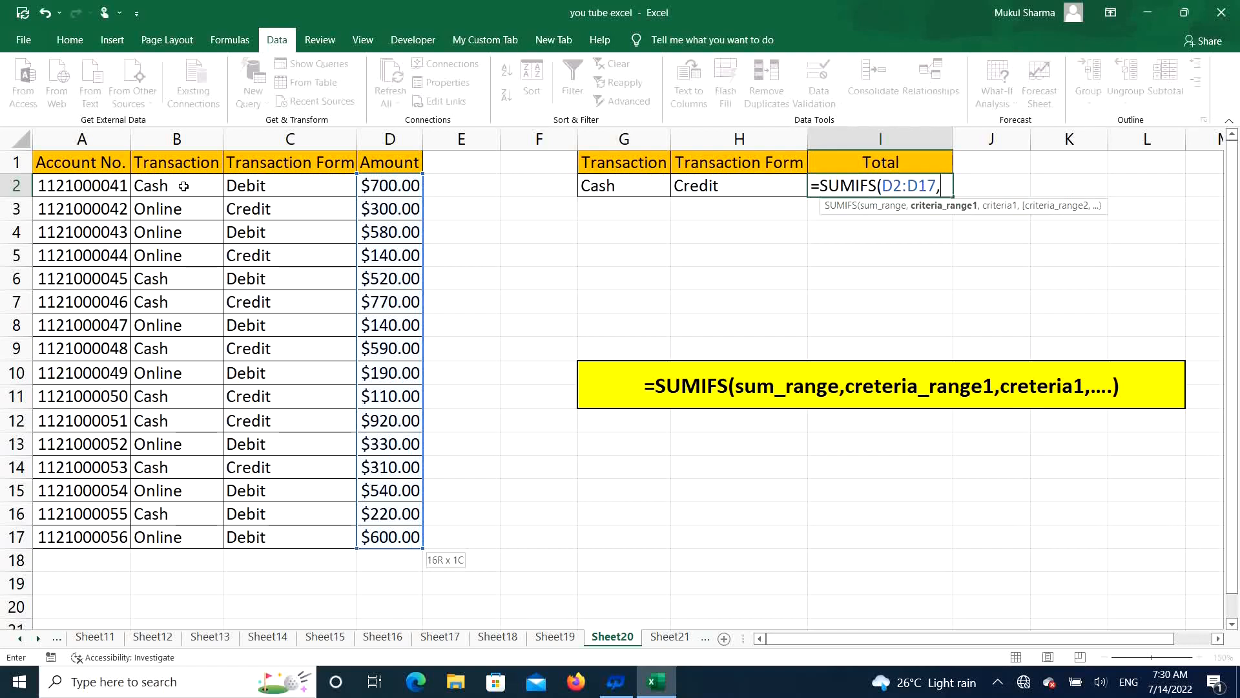
{"action": "left_click_drag", "start_coordinate": [184, 186], "coordinate": [160, 532]}
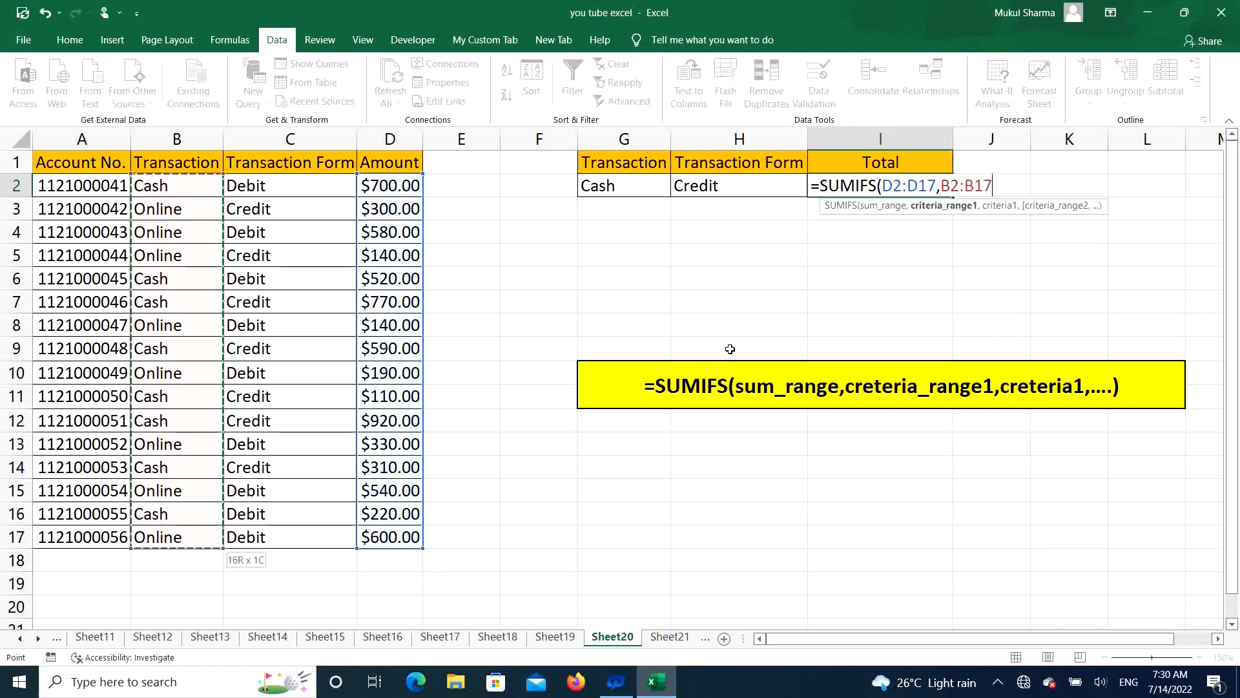
{"action": "type", "text": ","}
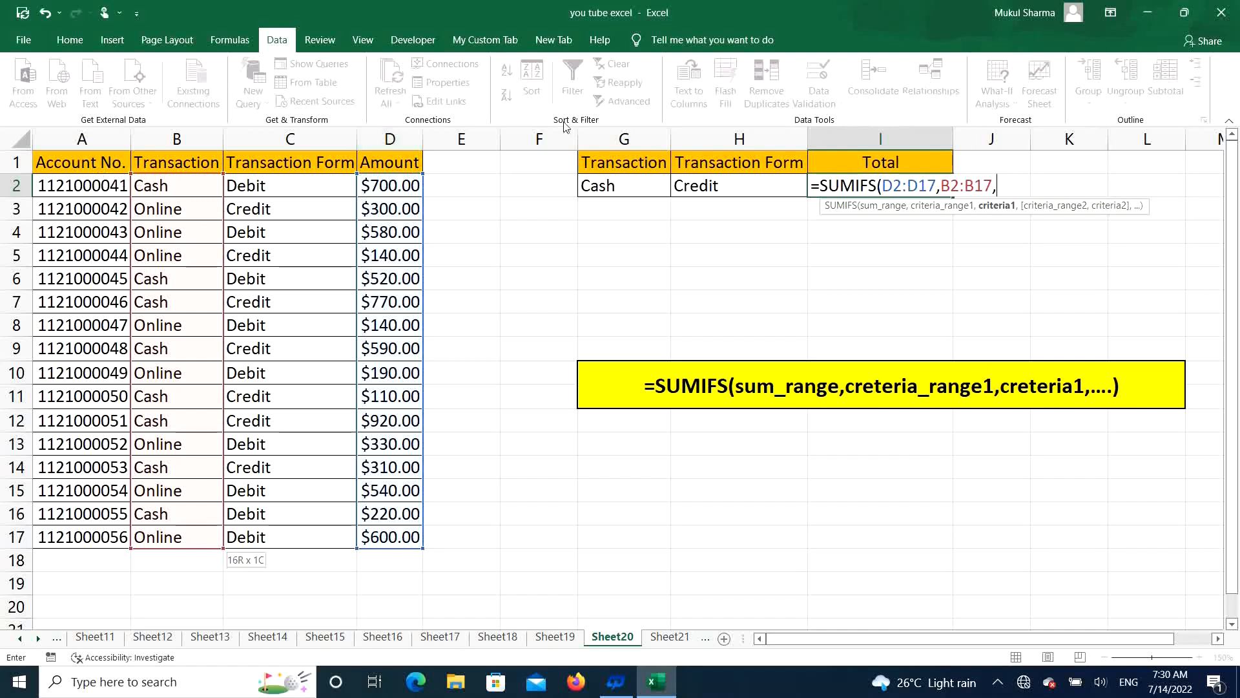
{"action": "left_click", "coordinate": [640, 186]}
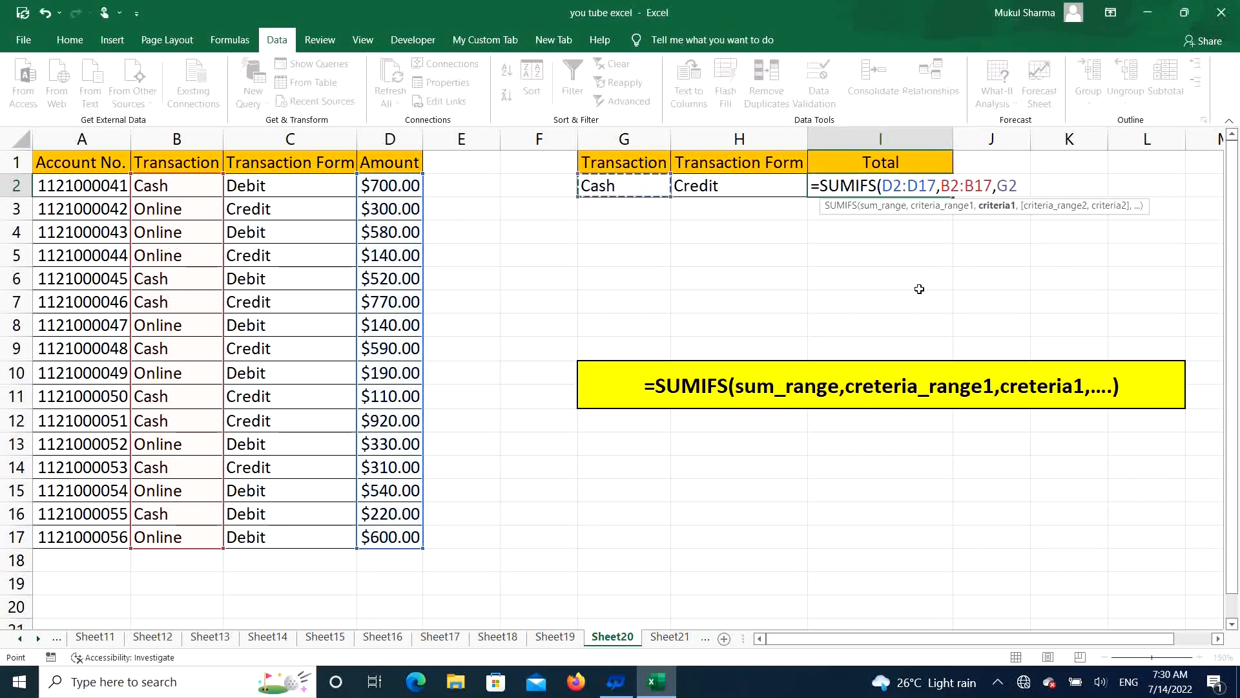
{"action": "type", "text": ","}
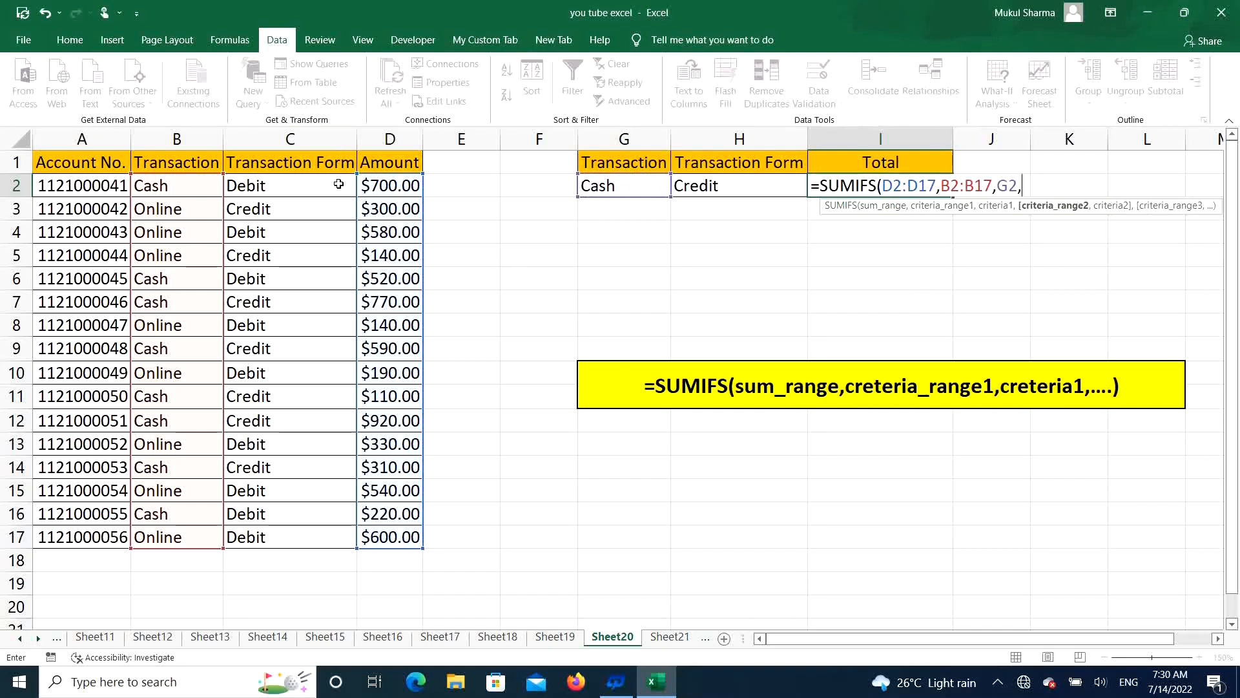
{"action": "left_click_drag", "start_coordinate": [303, 185], "coordinate": [296, 540]}
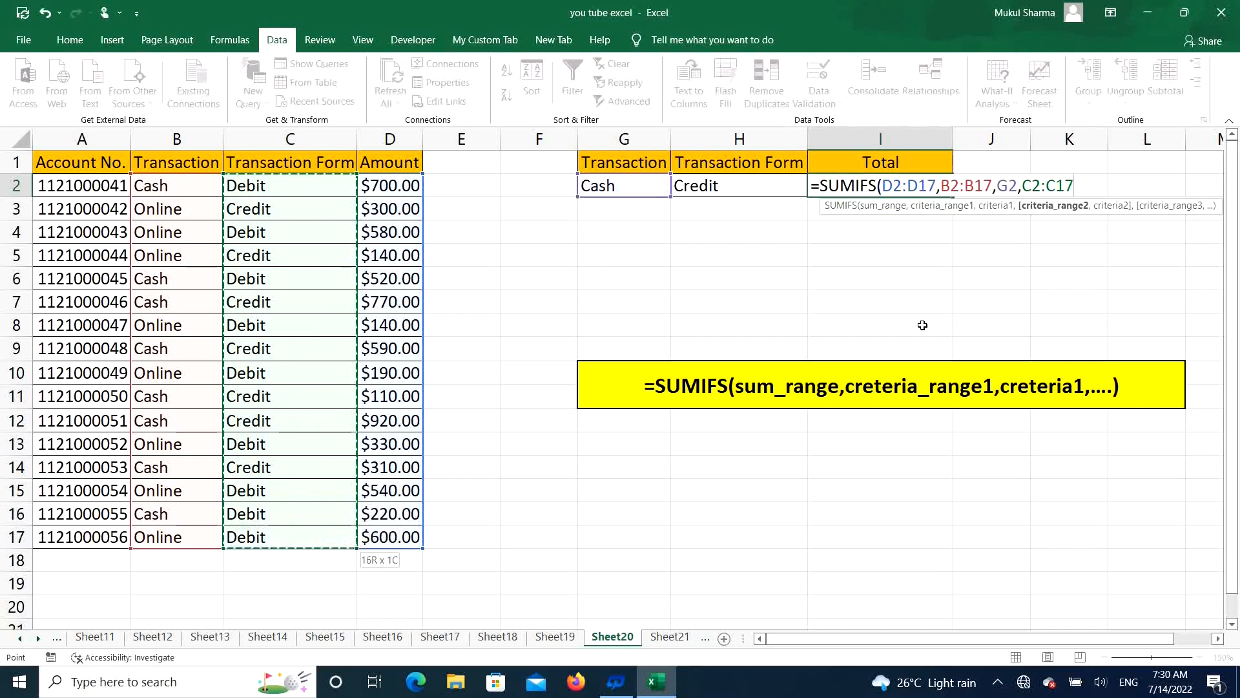
{"action": "type", "text": ","}
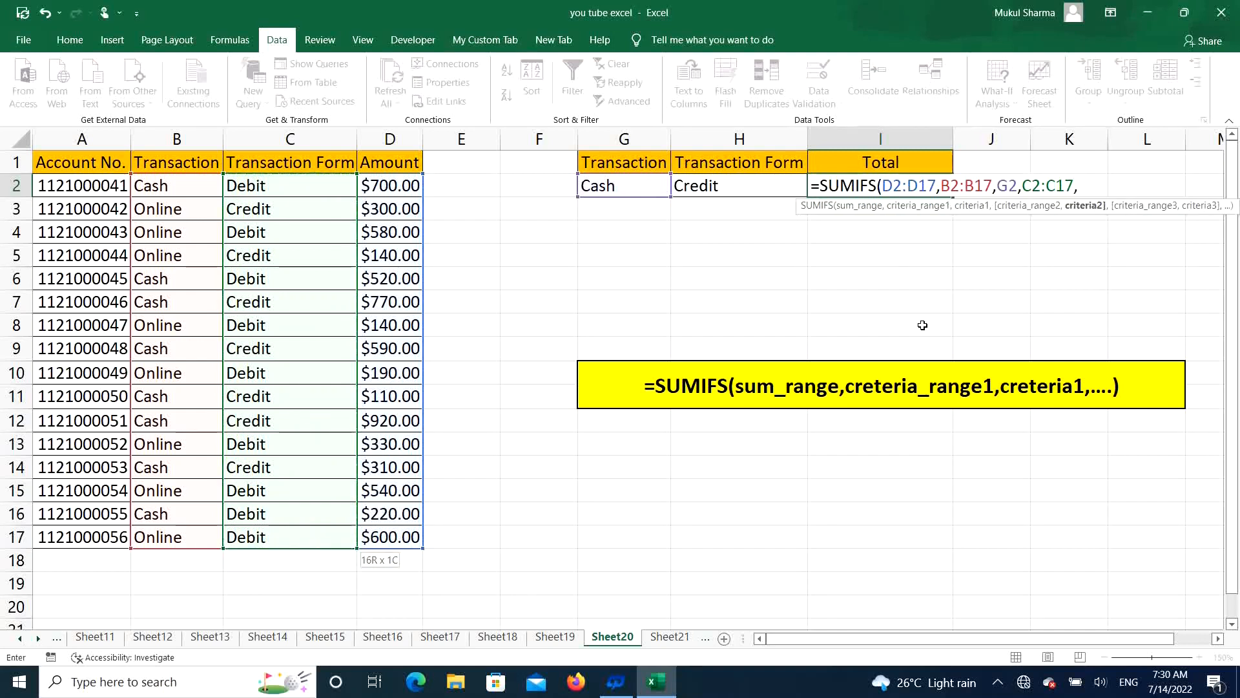
{"action": "left_click", "coordinate": [738, 188]}
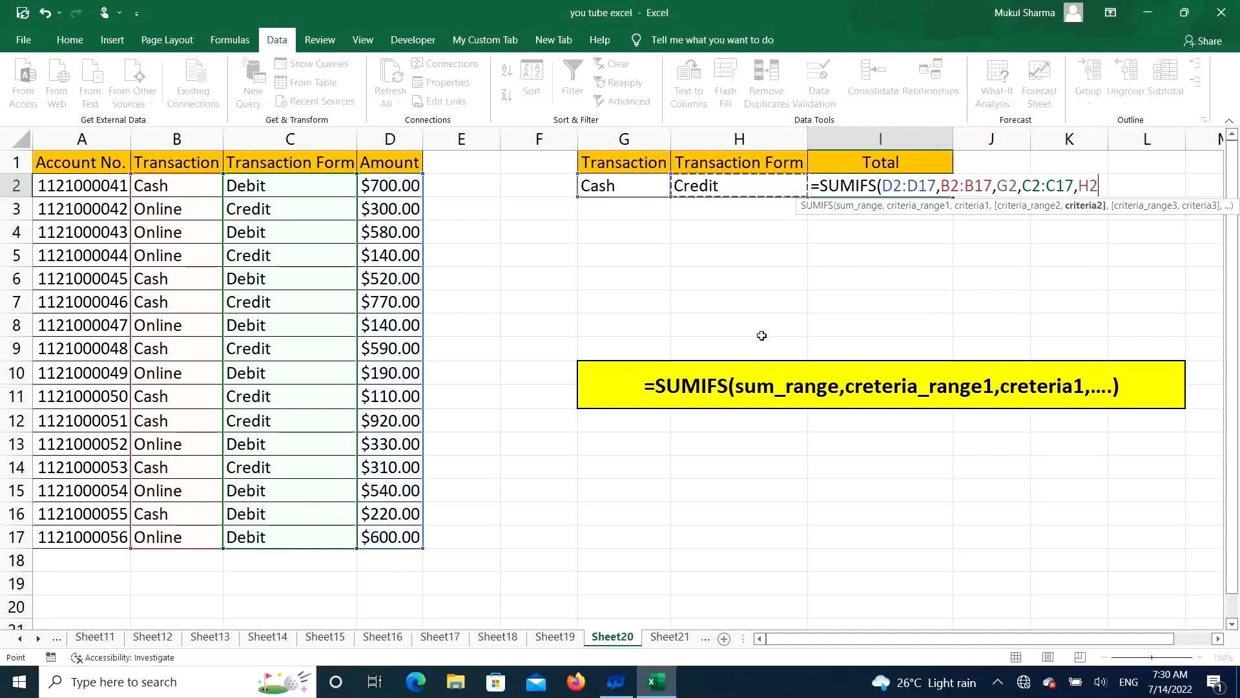
{"action": "type", "text": ")"}
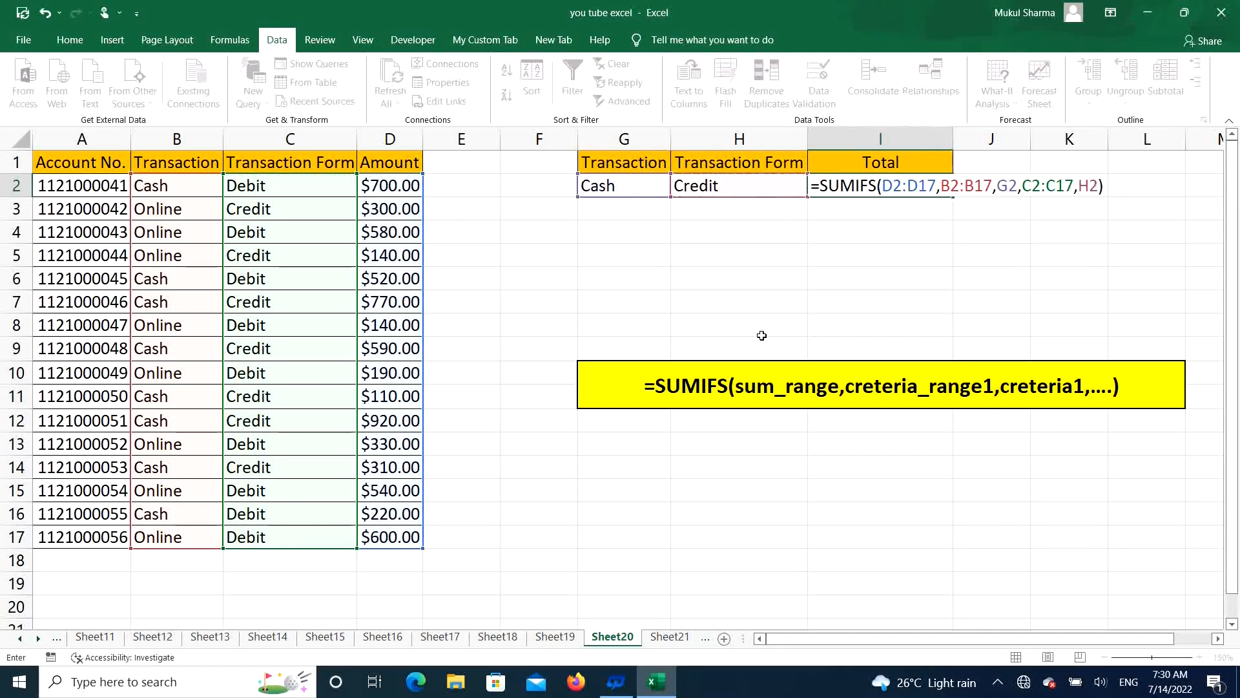
{"action": "key", "text": "Return"}
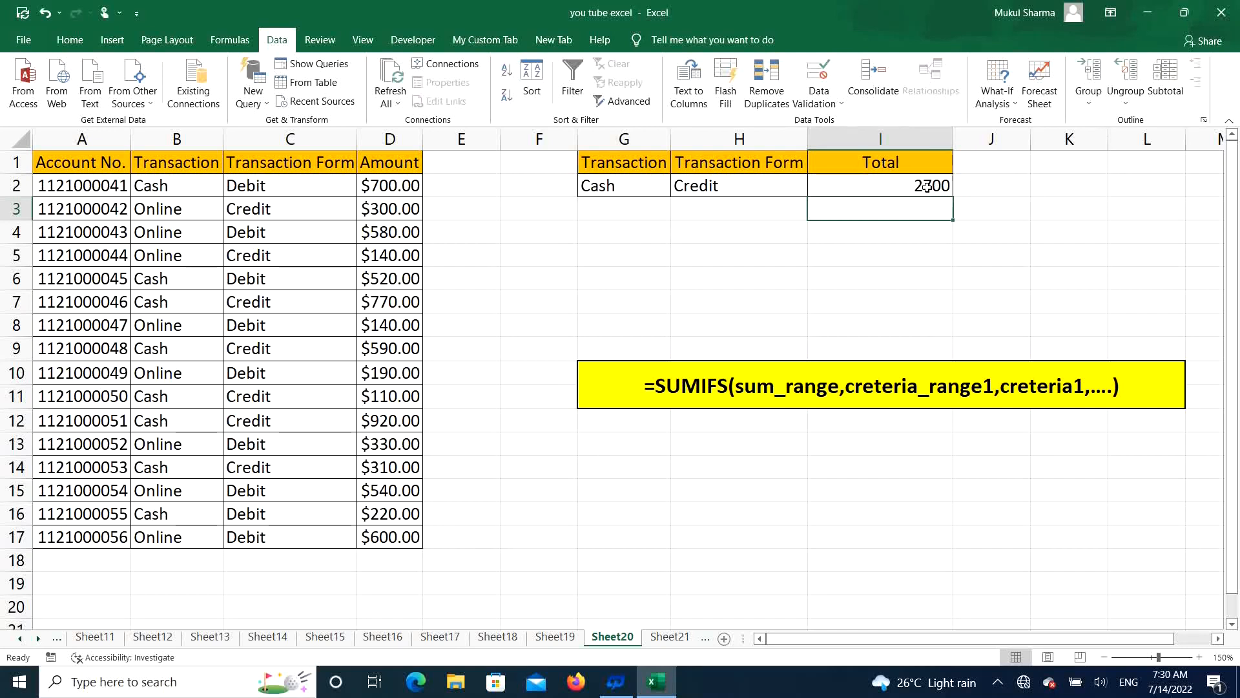
Step: Format the total in cell I2 as Currency with the $ symbol and 2 decimal places
{"action": "left_click", "coordinate": [878, 187]}
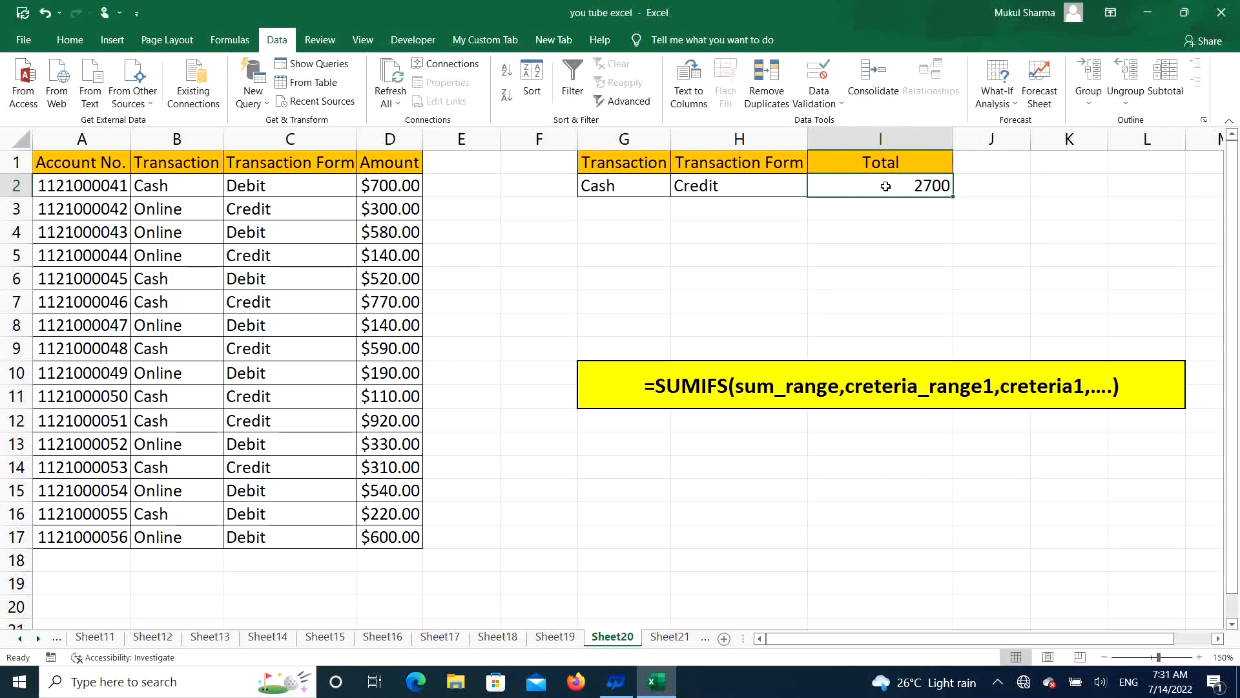
{"action": "right_click", "coordinate": [886, 187]}
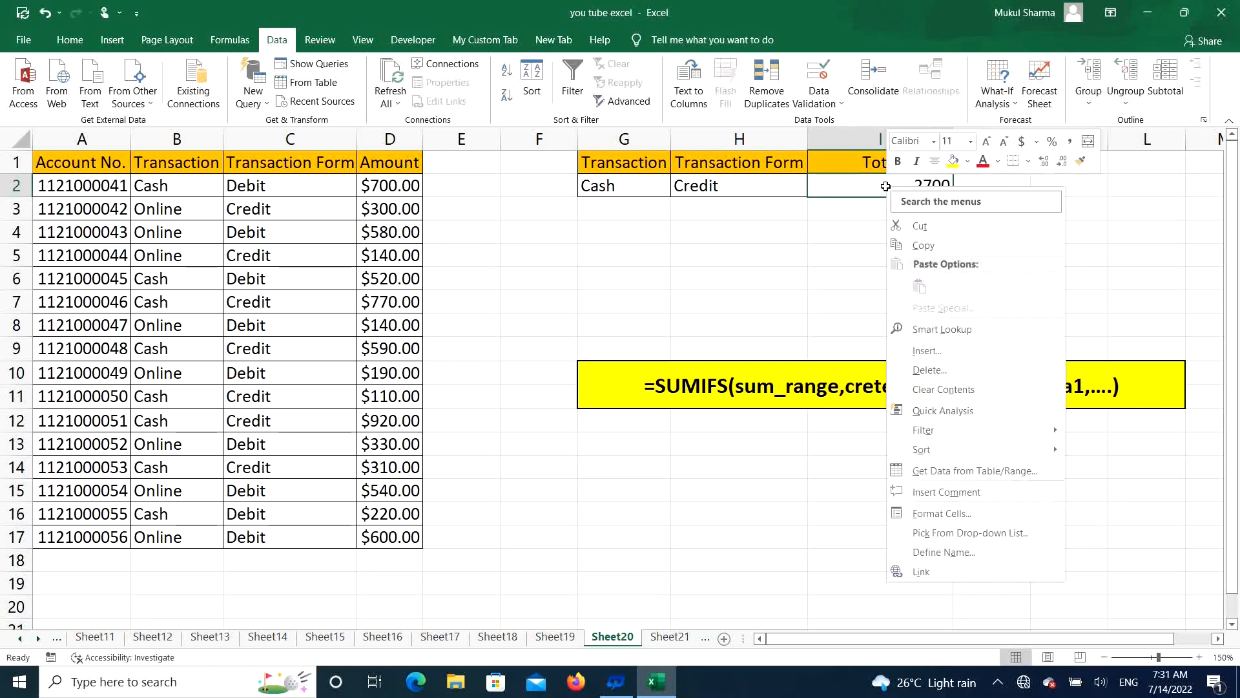
{"action": "left_click", "coordinate": [984, 515]}
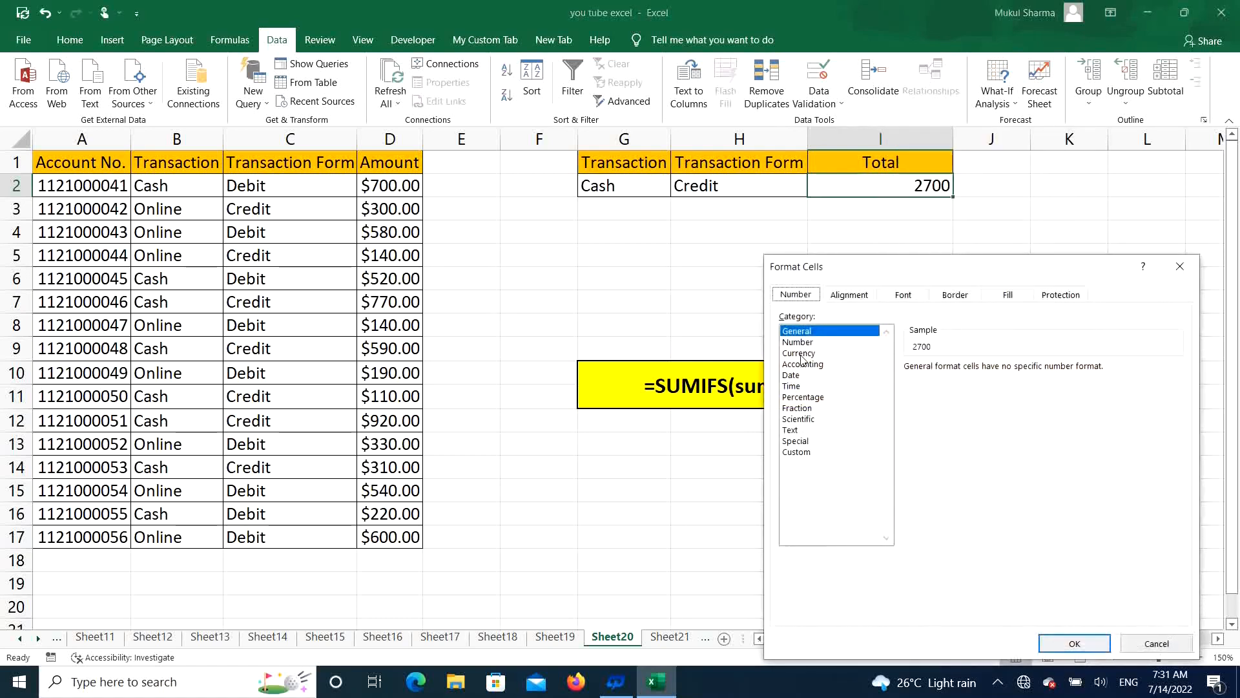
{"action": "left_click", "coordinate": [800, 354]}
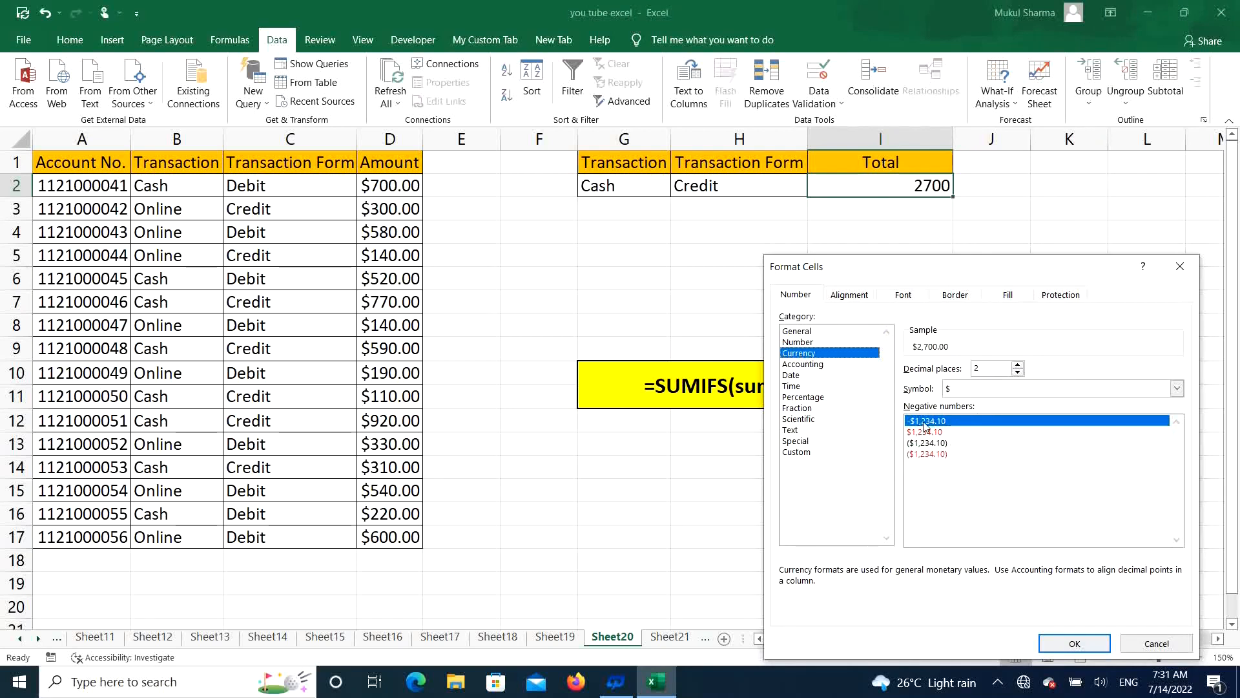
{"action": "left_click", "coordinate": [1075, 643]}
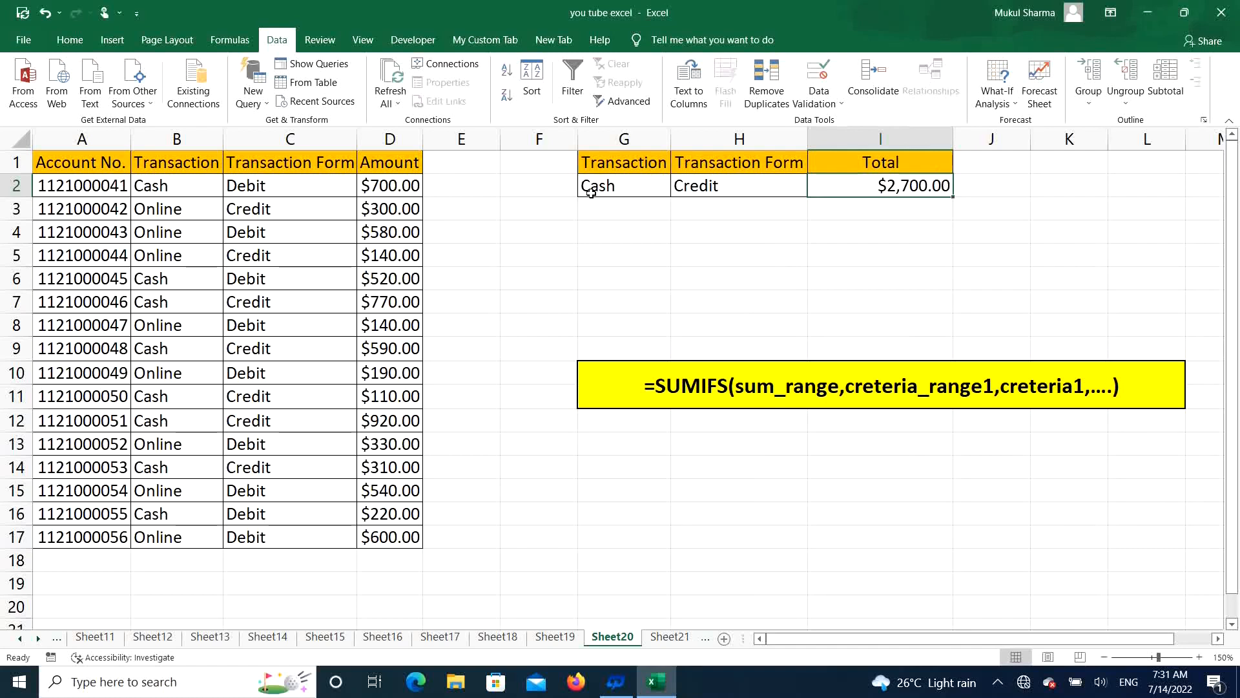
Step: Change the transaction type in cell G2 to Online and the transaction form in cell H2 to Debit using their dropdowns
{"action": "left_click", "coordinate": [633, 185]}
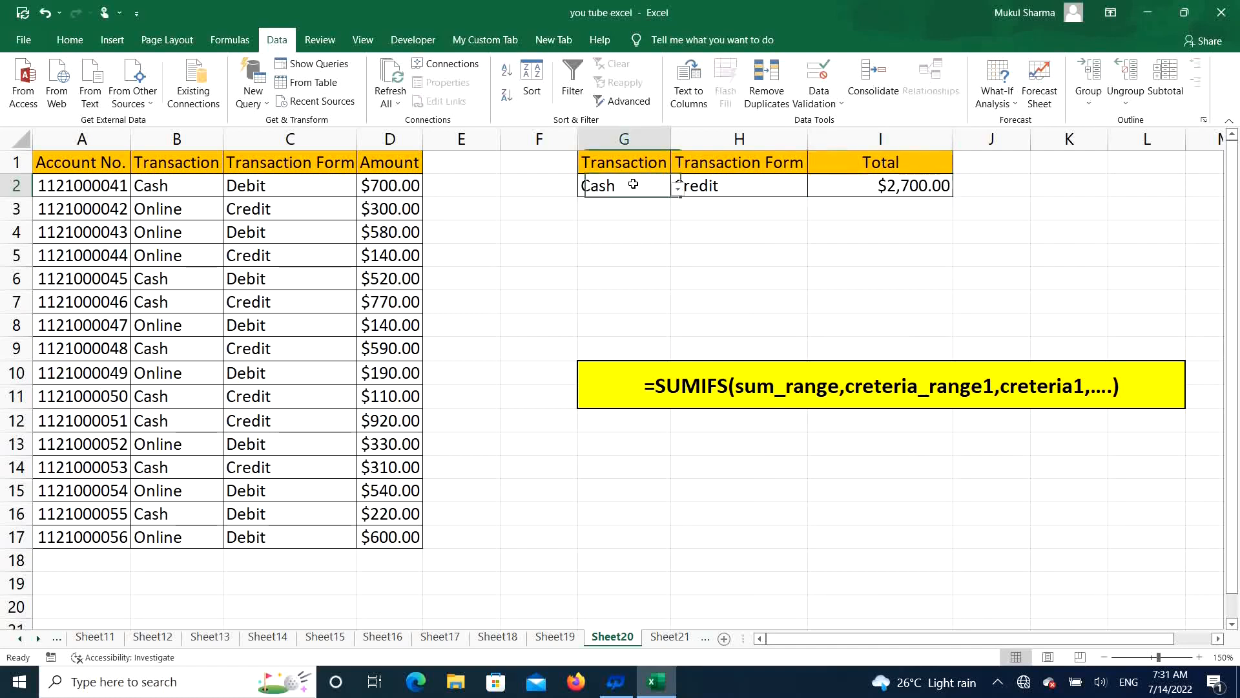
{"action": "left_click", "coordinate": [678, 188]}
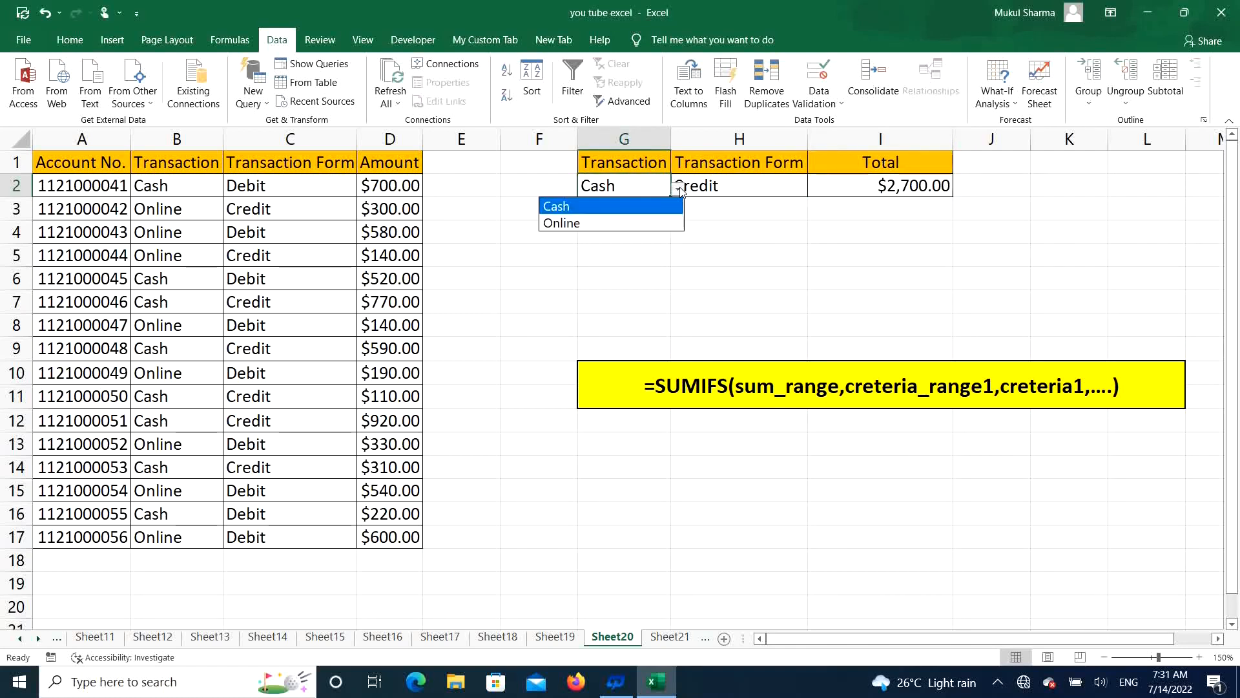
{"action": "left_click", "coordinate": [633, 224]}
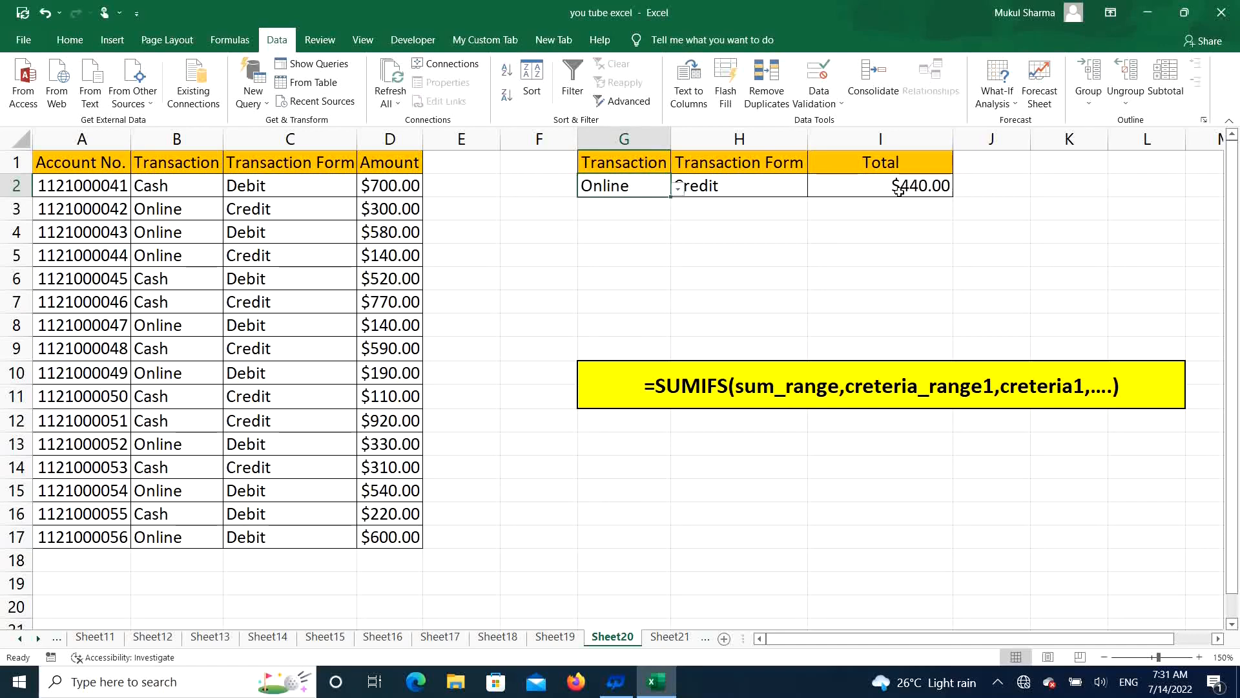
{"action": "left_click", "coordinate": [751, 188]}
{"action": "left_click", "coordinate": [815, 189]}
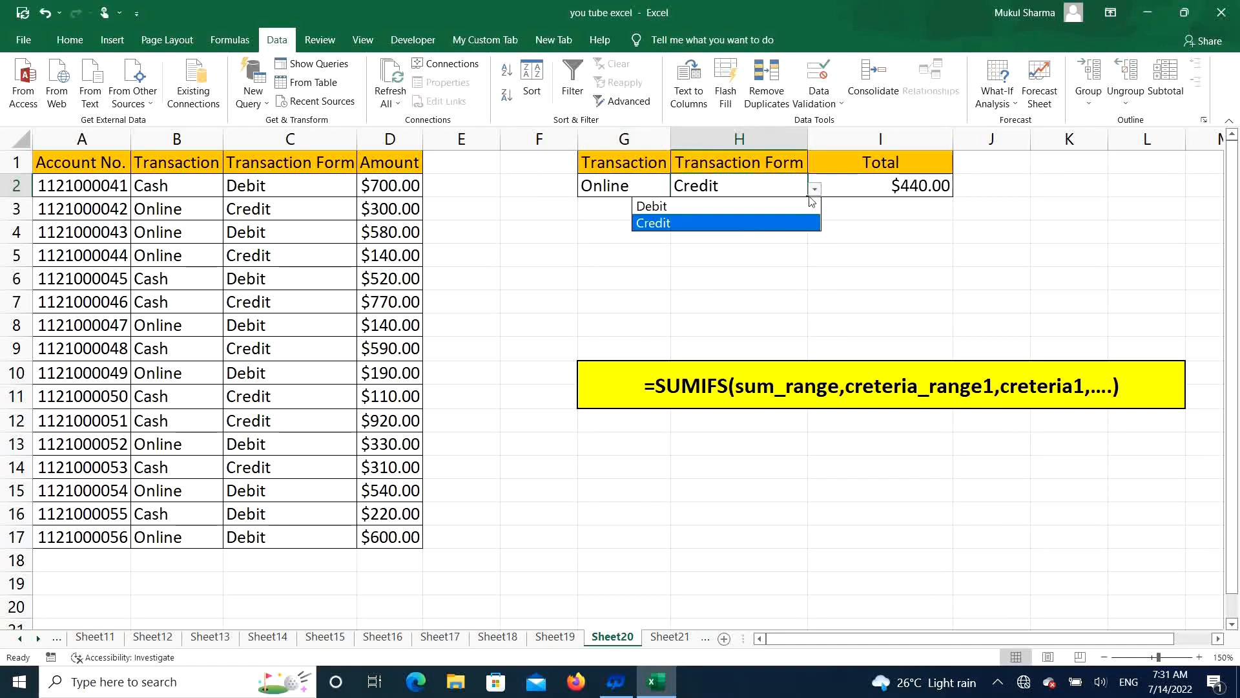
{"action": "left_click", "coordinate": [789, 208]}
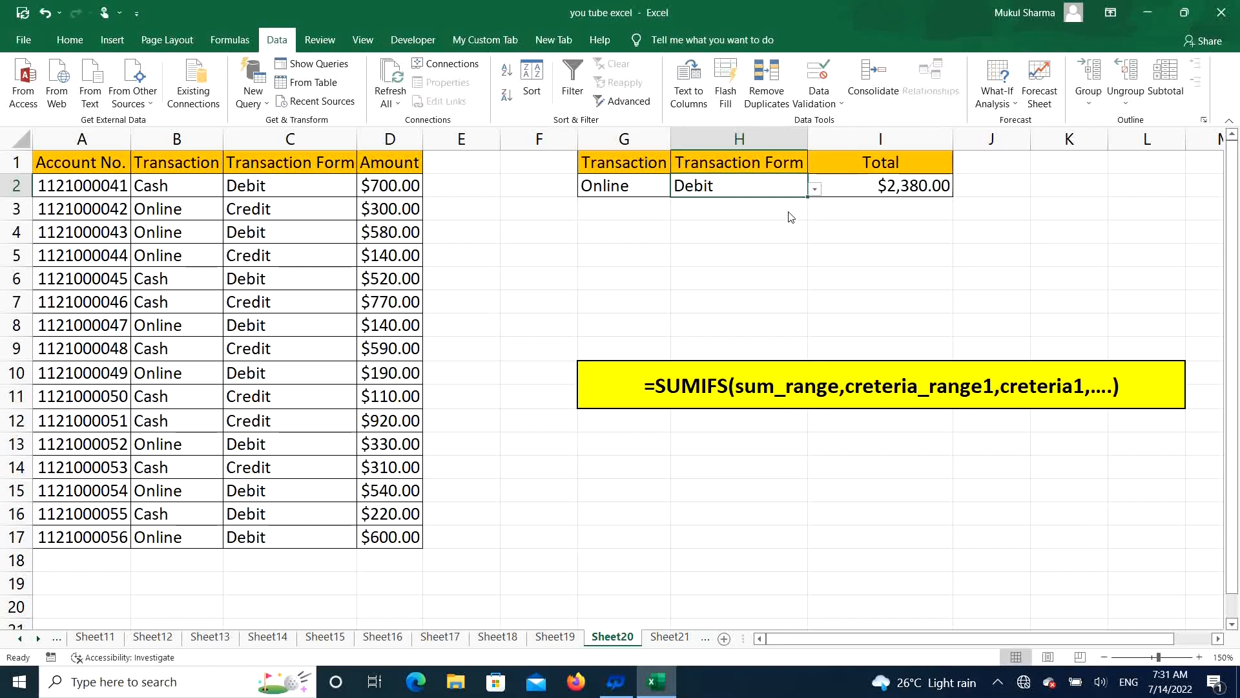
Step: Set the transaction type in cell G2 to Cash using its dropdown, and select cell H2
{"action": "left_click", "coordinate": [647, 186]}
{"action": "left_click", "coordinate": [678, 188]}
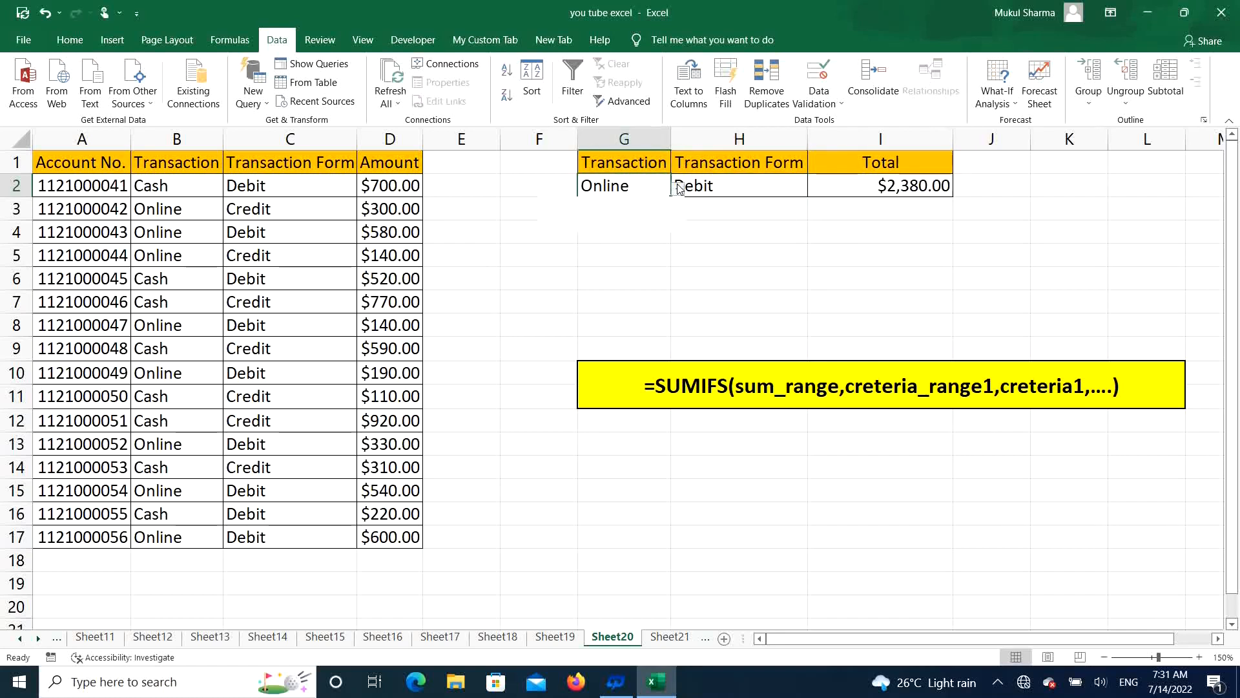
{"action": "left_click", "coordinate": [641, 210]}
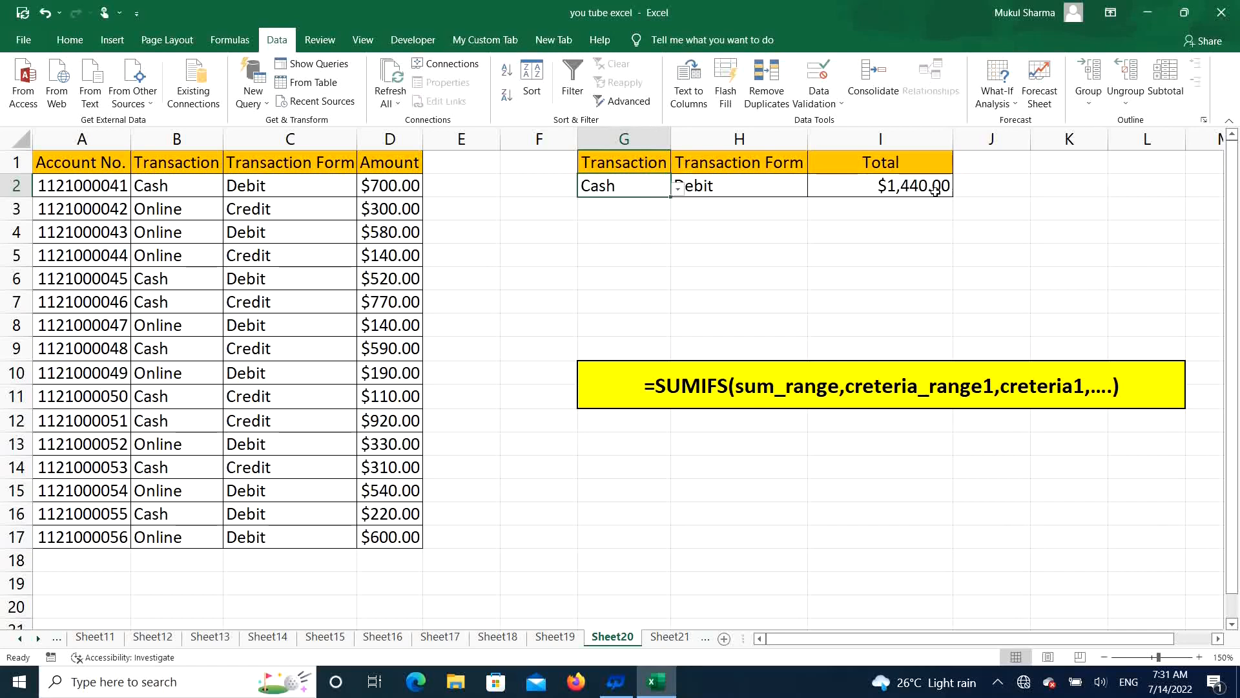
{"action": "left_click", "coordinate": [745, 185]}
{"action": "left_click", "coordinate": [608, 184]}
{"action": "left_click", "coordinate": [782, 180]}
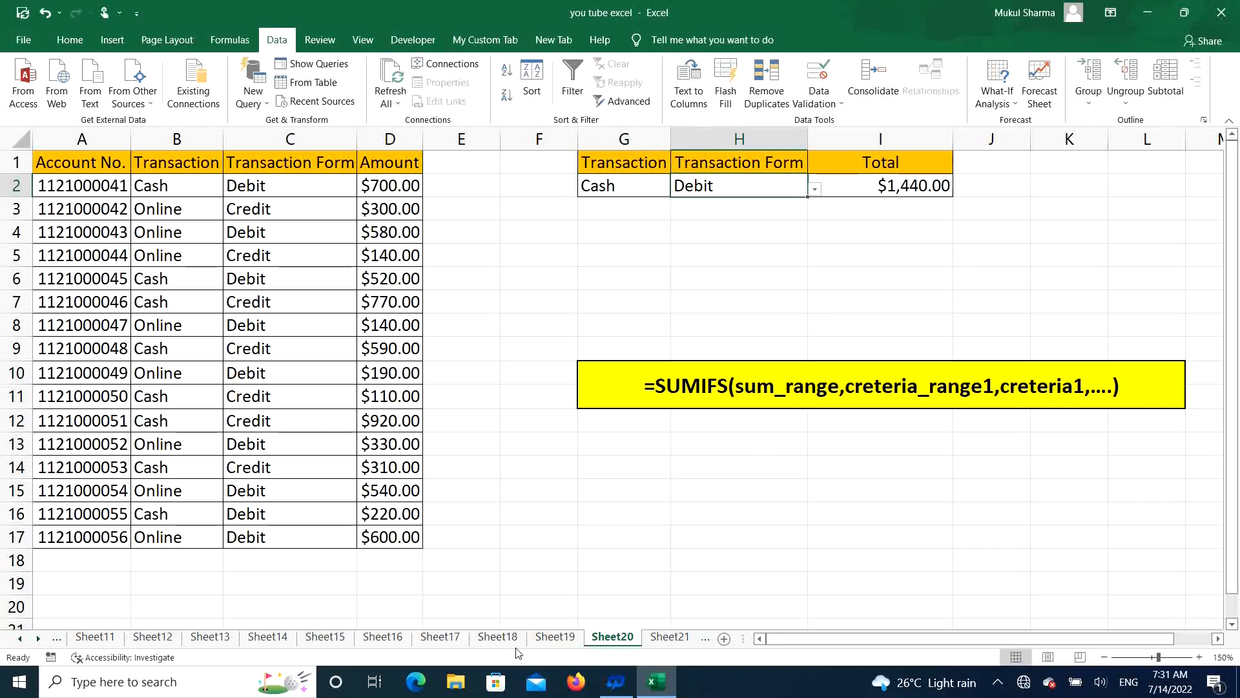
Step: Go back to Sheet19 to review the SUMIF example, and select the empty cell G5
{"action": "left_click", "coordinate": [554, 637]}
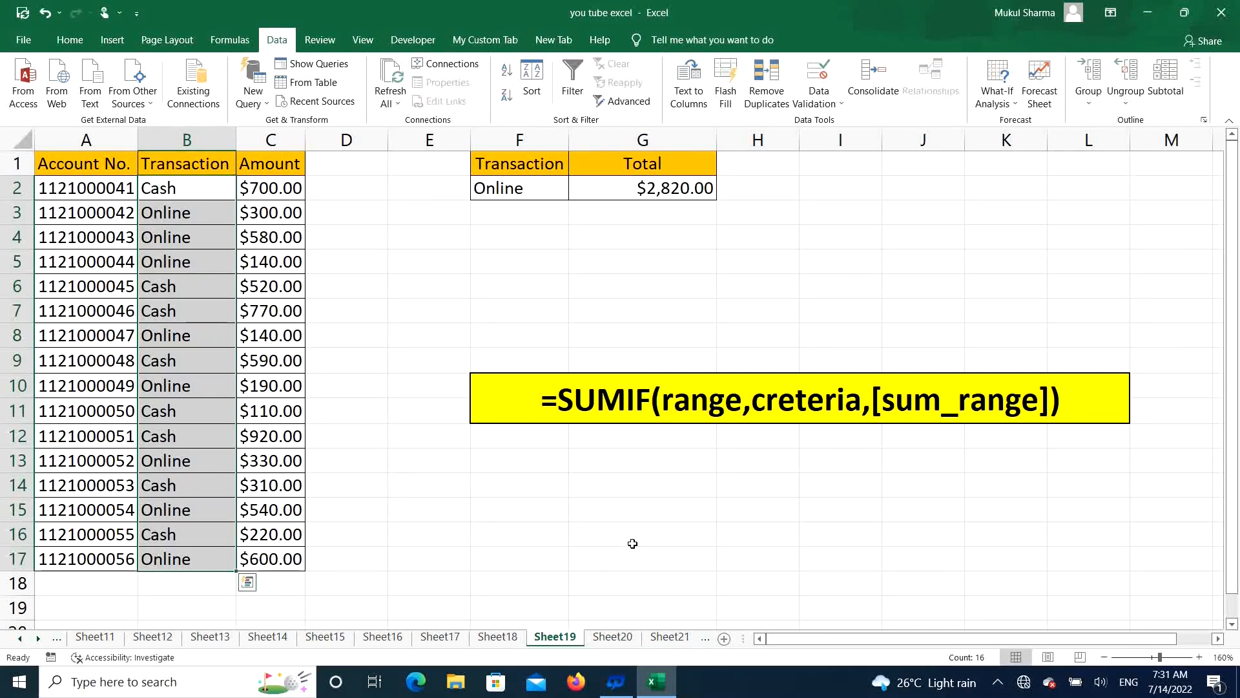
{"action": "left_click", "coordinate": [512, 262]}
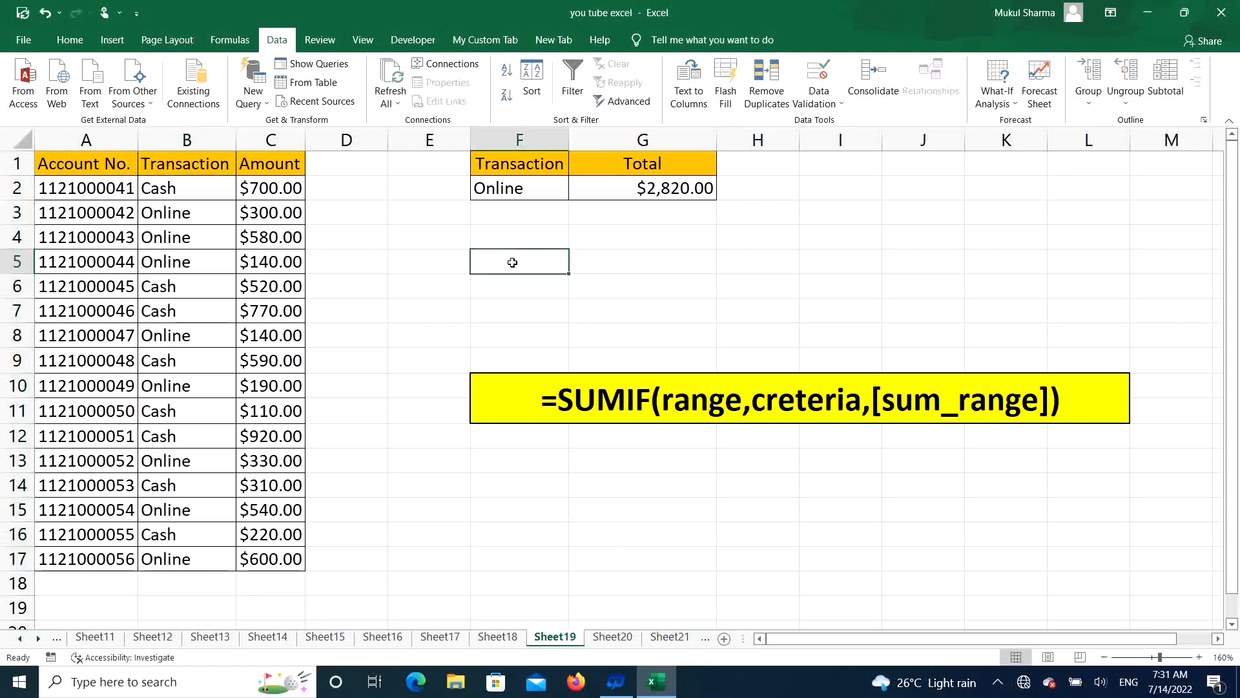
{"action": "left_click", "coordinate": [672, 262]}
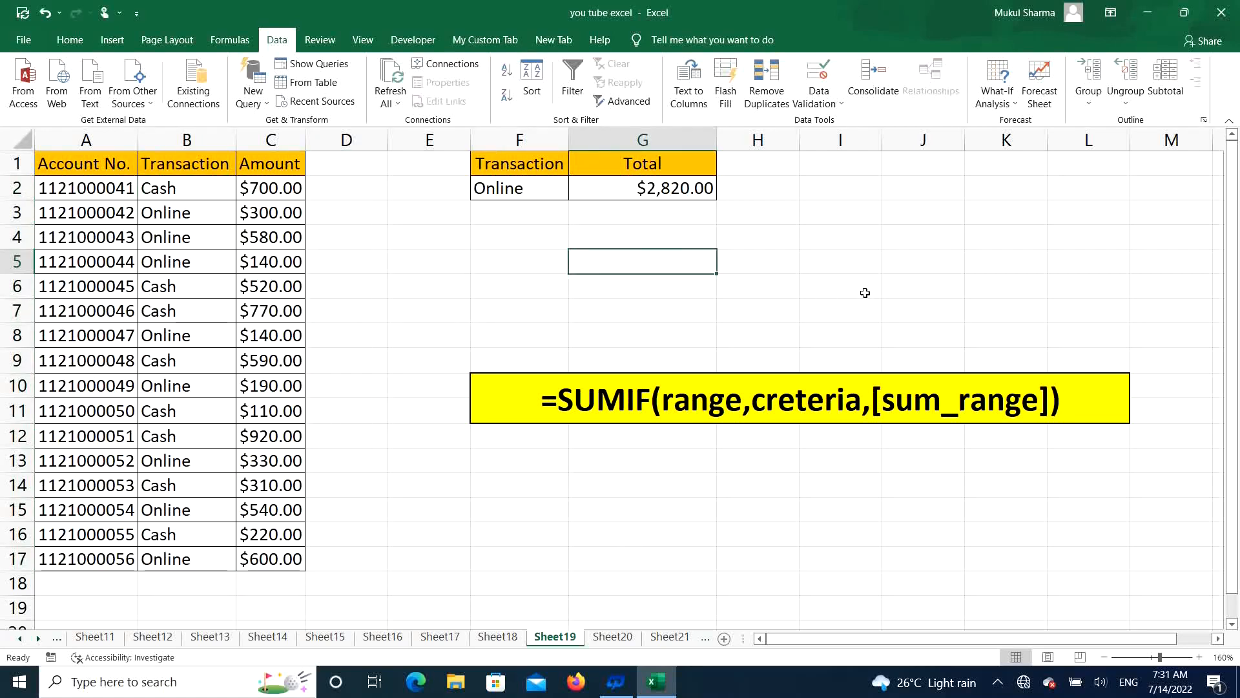